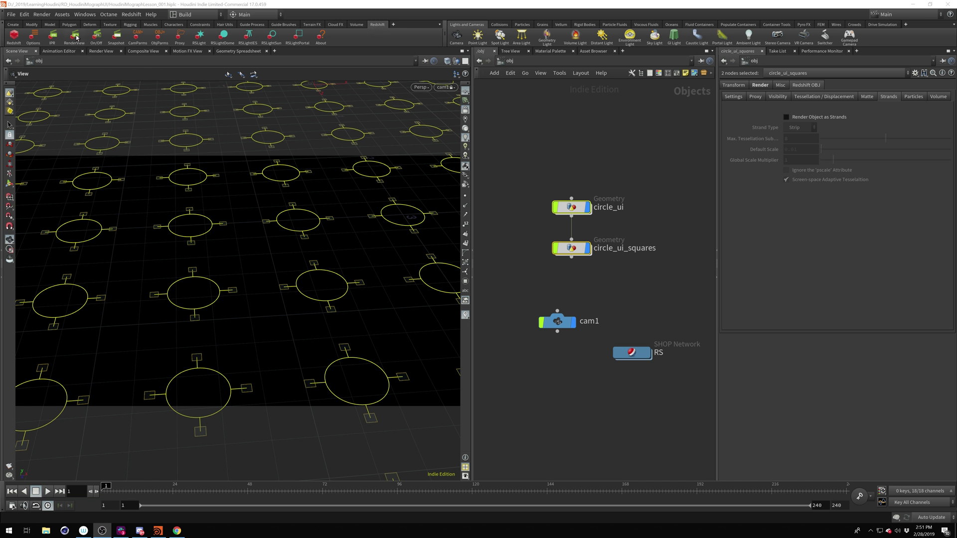
Step: Open the Redshift Render View to start an interactive render, and shift its window slightly over the viewport
click(83, 45)
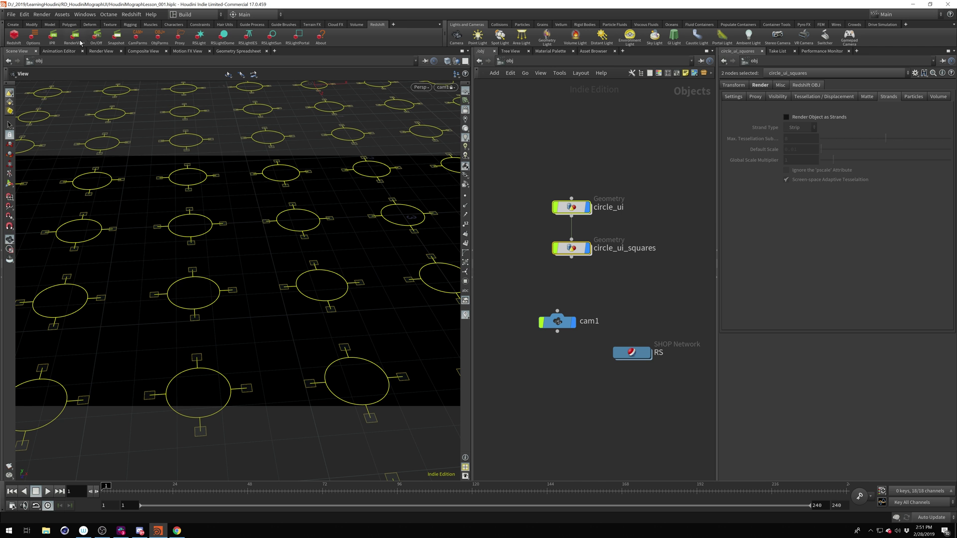
click(80, 43)
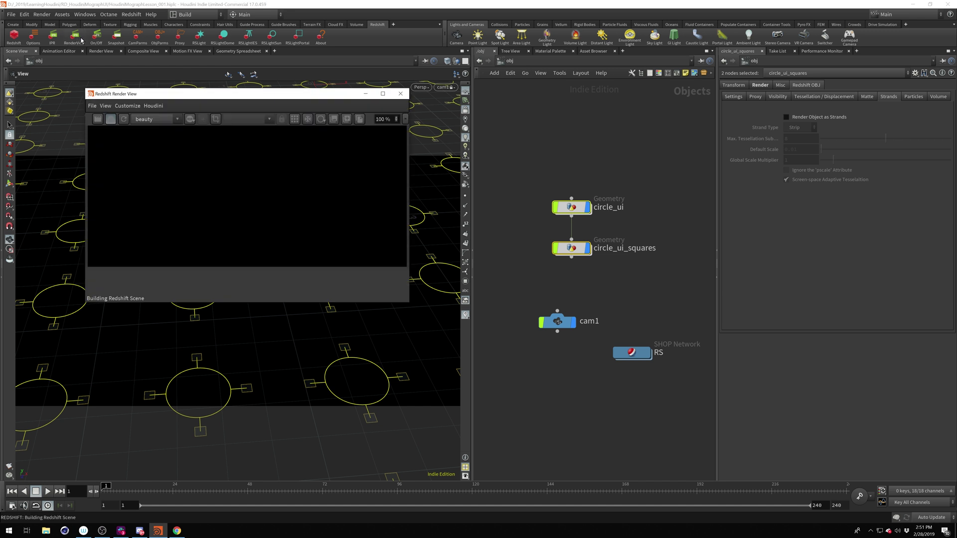
drag(165, 94, 178, 101)
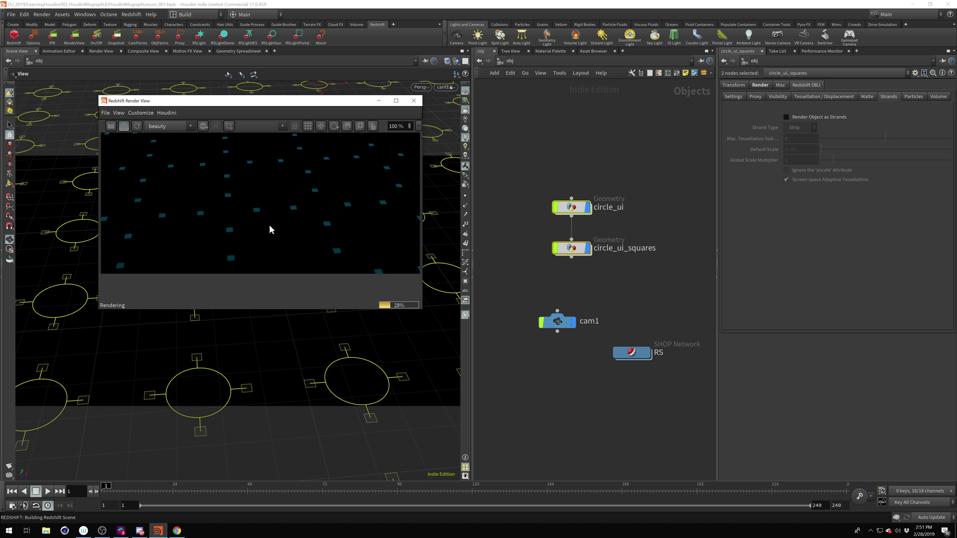
Step: Inspect the node network inside circle_ui_squares and return to the object level
click(573, 254)
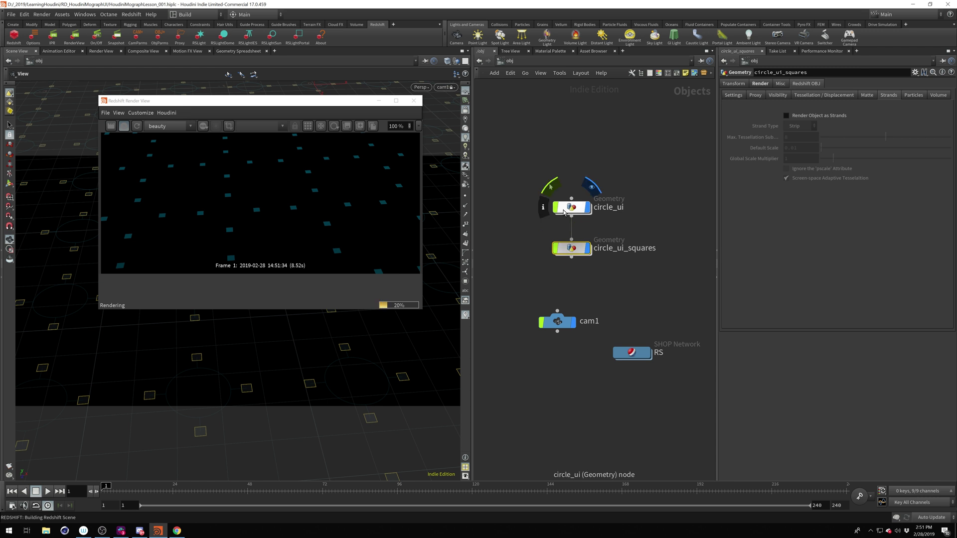
drag(573, 254, 574, 257)
double_click(573, 252)
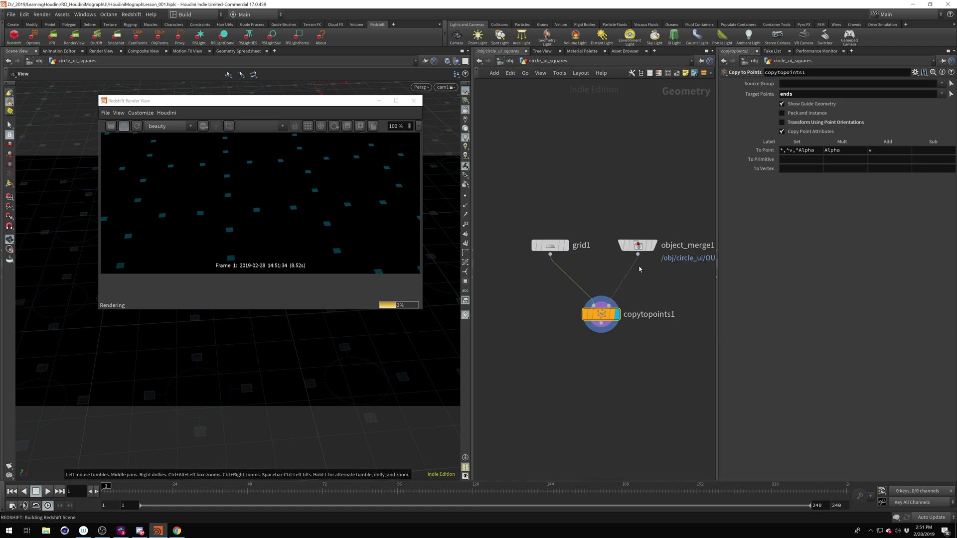
click(510, 61)
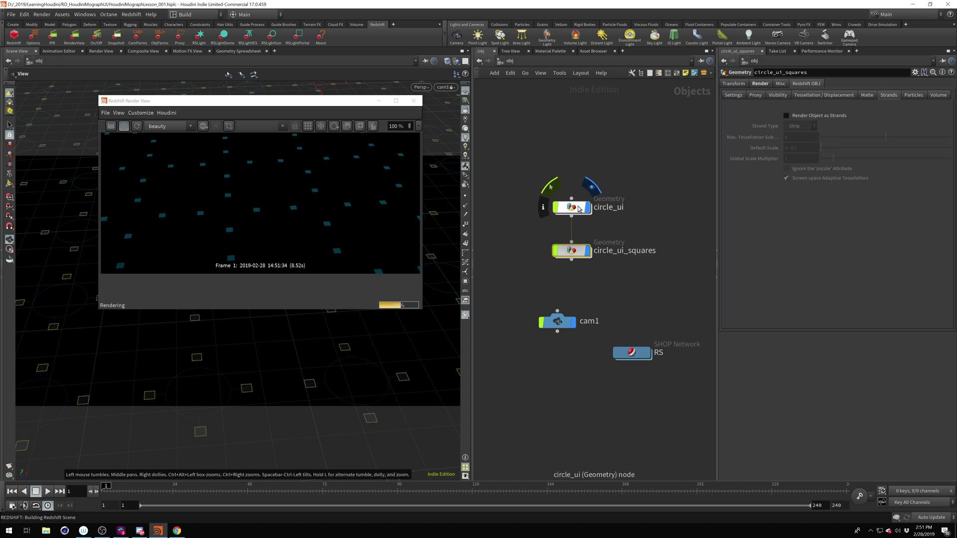
Step: Enable Render Object as Strands in circle_ui's Redshift settings, refresh the render, and check the circles up close from a low angle
click(573, 206)
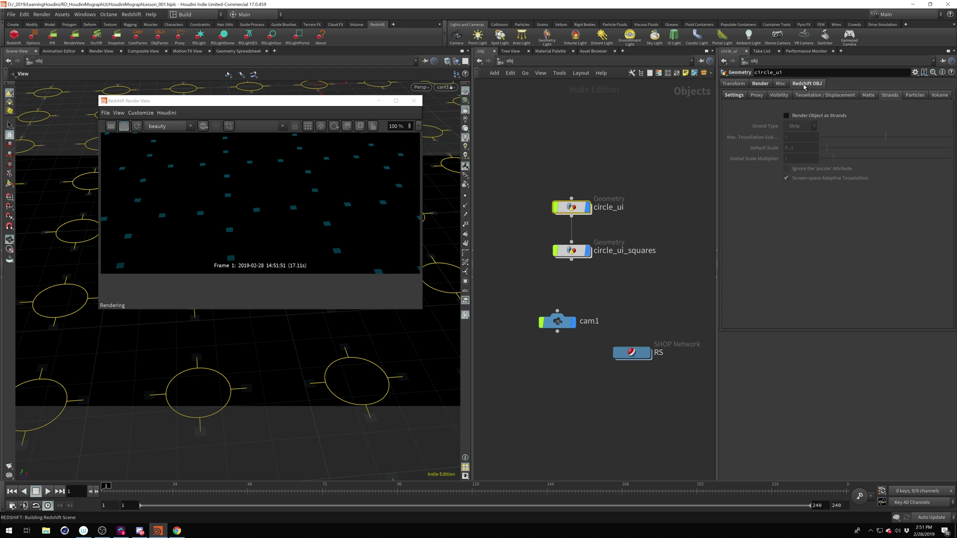
click(734, 96)
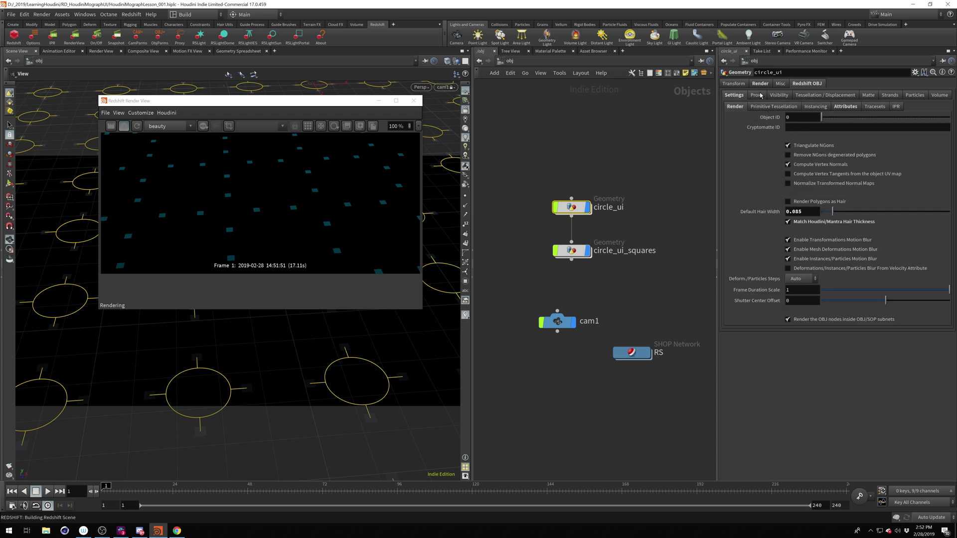
click(761, 95)
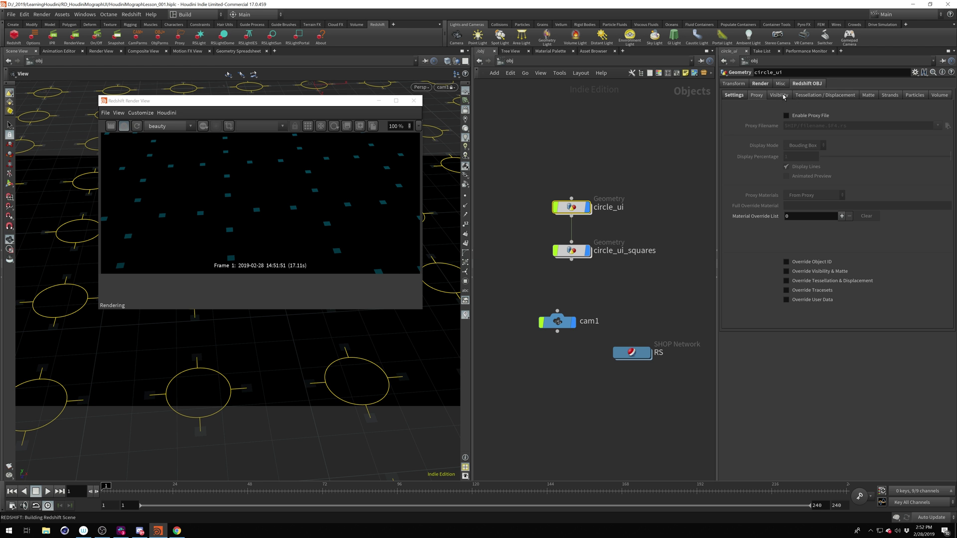
click(780, 95)
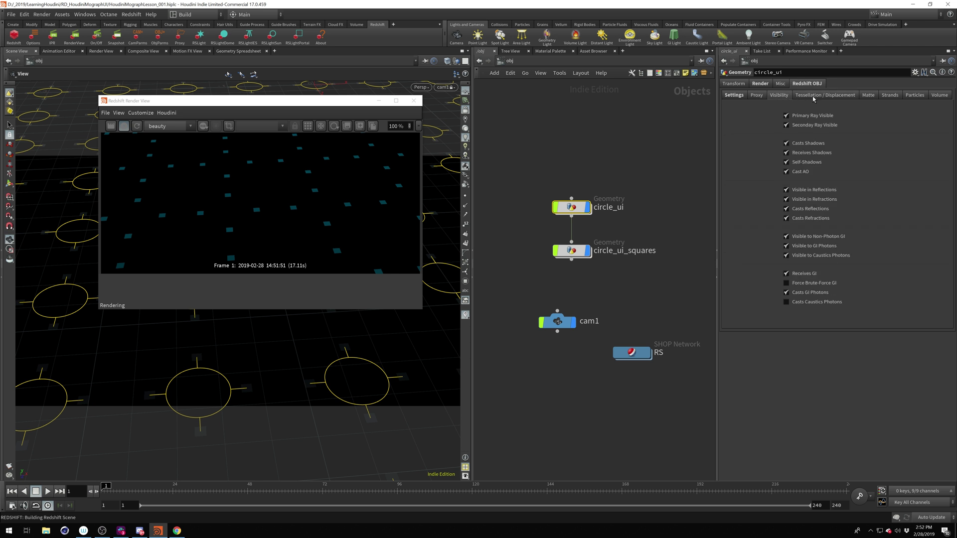
click(893, 97)
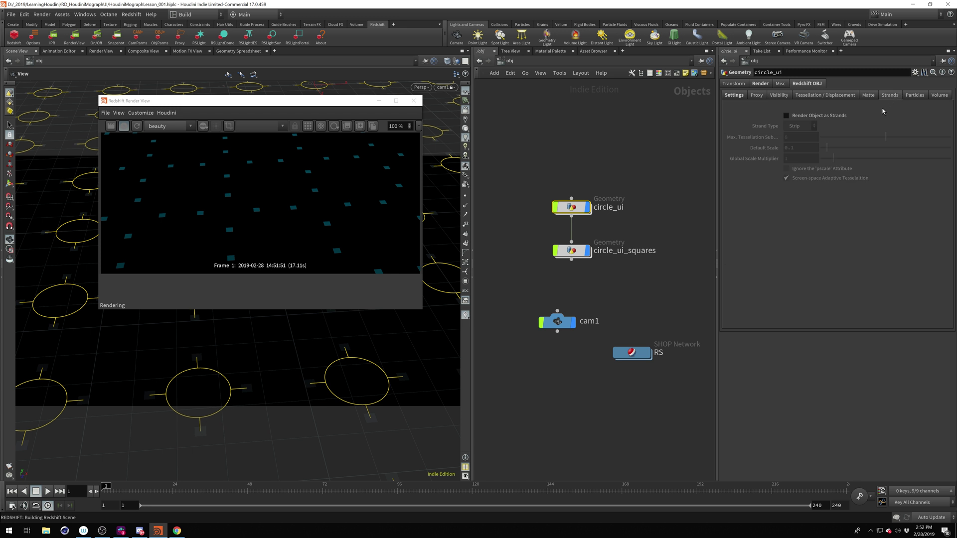
click(815, 116)
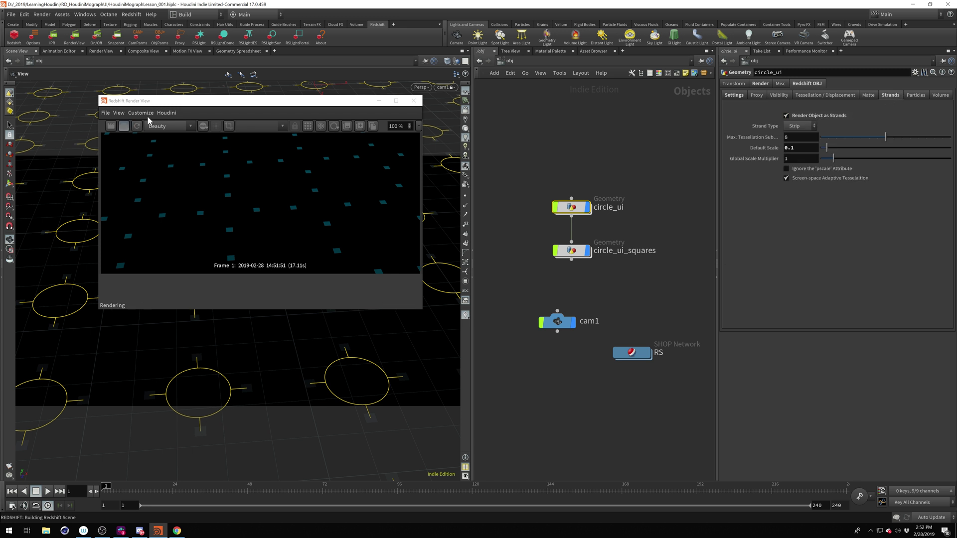
click(137, 125)
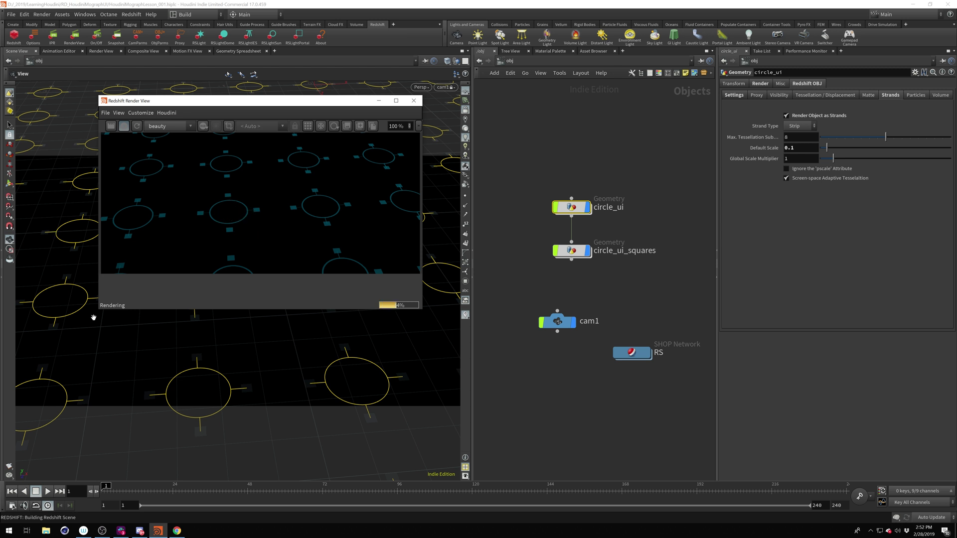
alt+right_drag(63, 255, 184, 209)
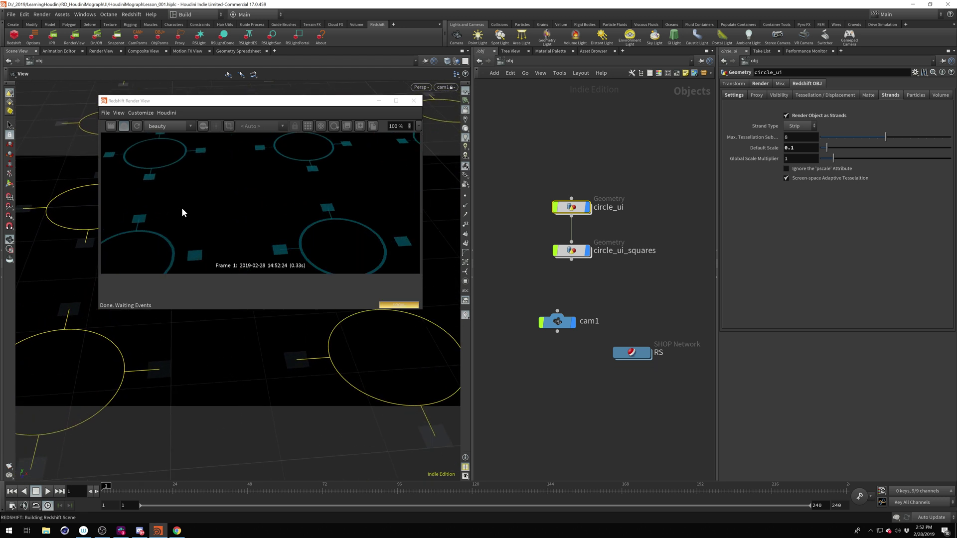
alt+right_drag(53, 274, 227, 235)
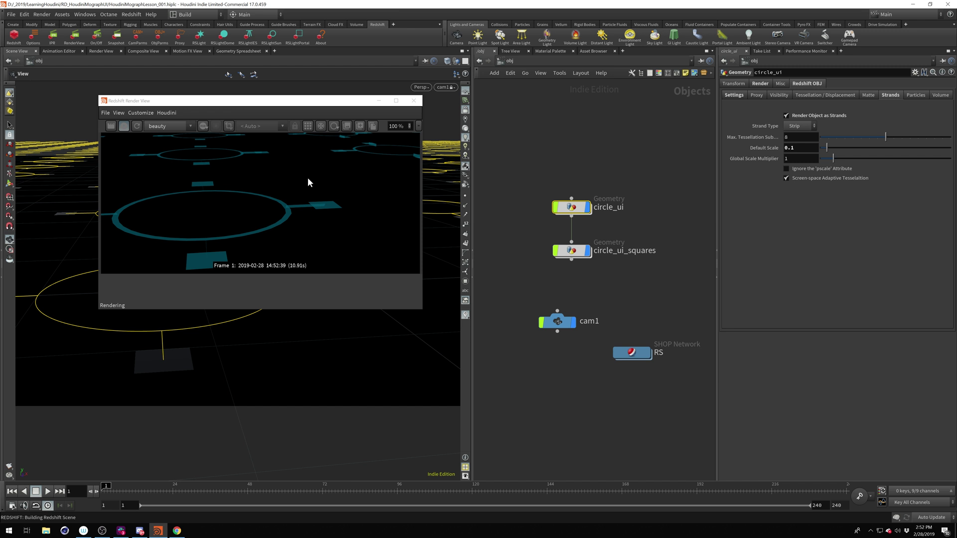
Step: Stop the interactive render and turn off the bypass on the point2 and point3 Attribute Expression nodes inside circle_ui
mouse_move(578, 171)
mouse_move(571, 209)
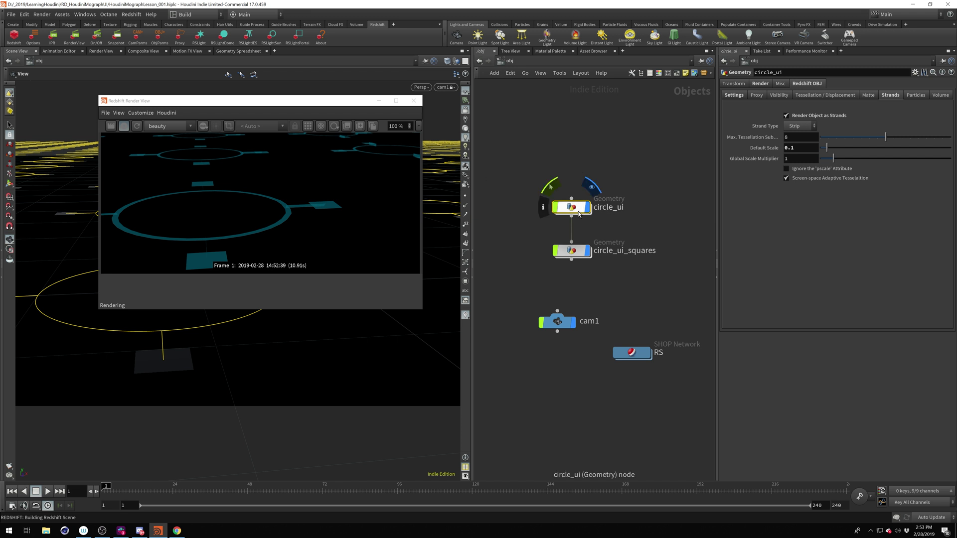
double_click(571, 209)
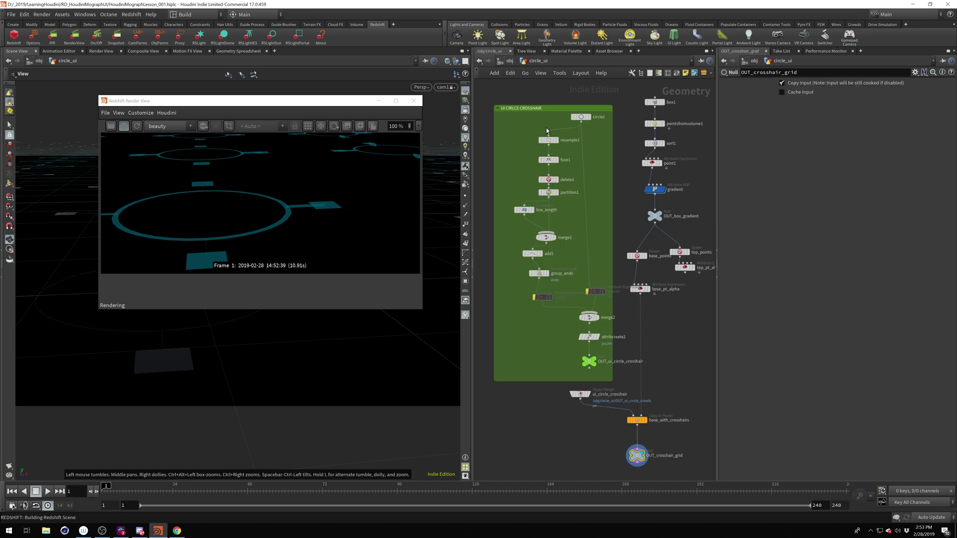
click(124, 126)
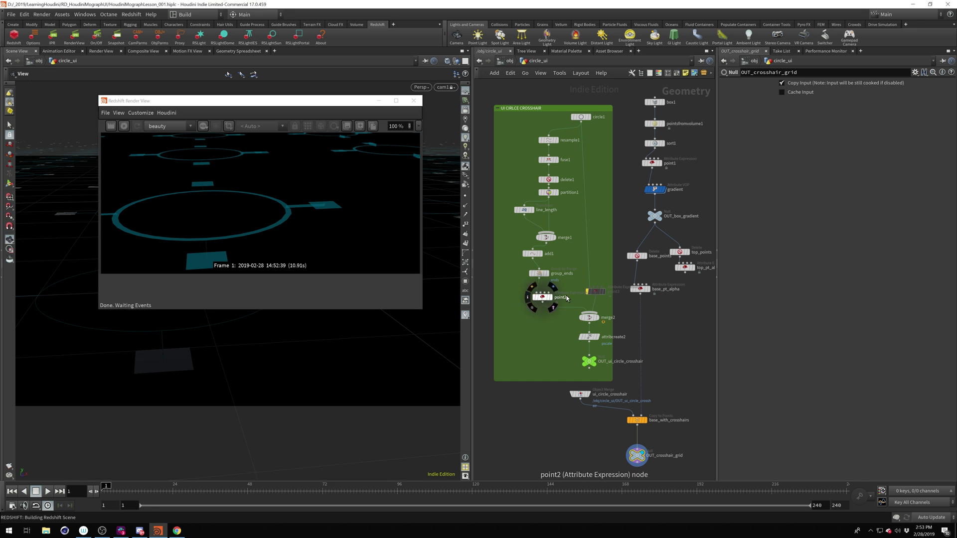
mouse_move(589, 295)
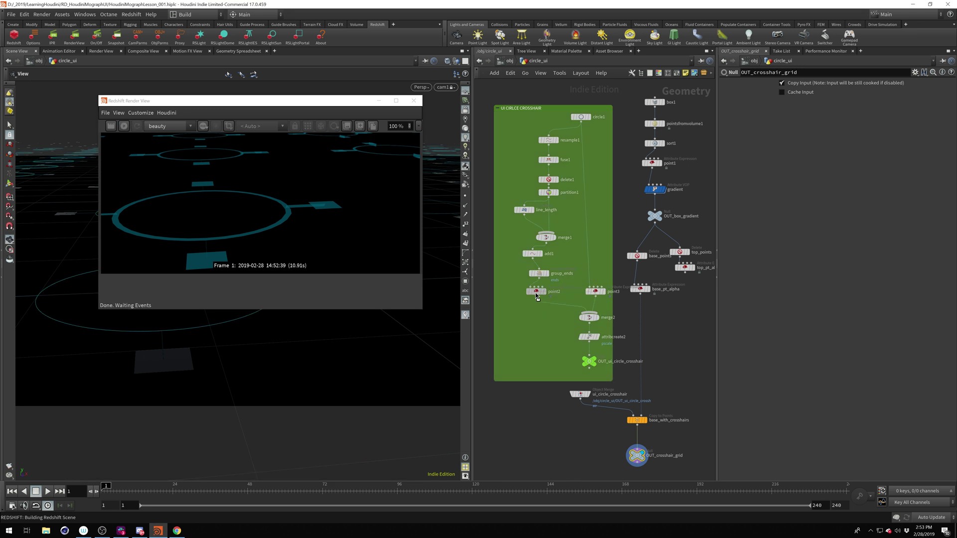
drag(548, 301, 541, 296)
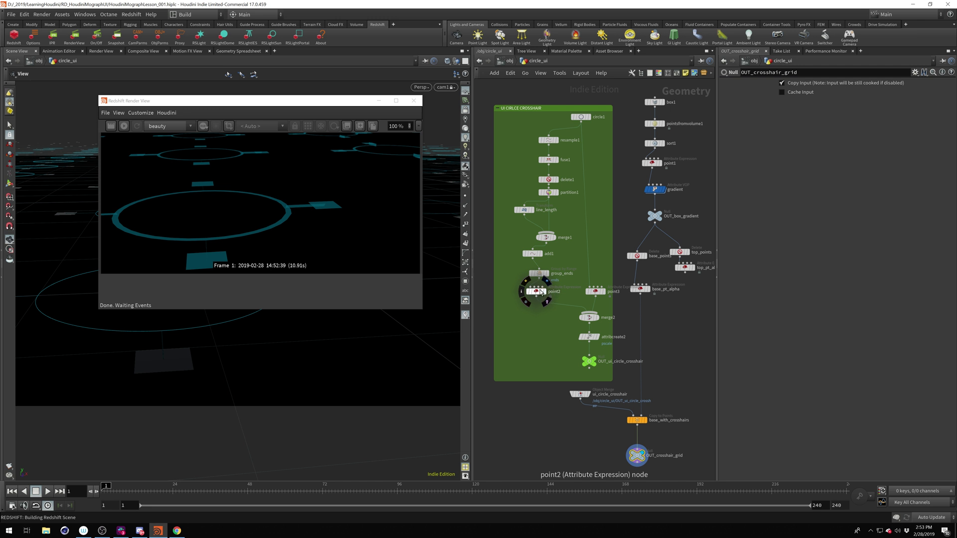
Step: Check the Normal (N) attribute expression on point2, and restart the interactive render from the object level
click(537, 294)
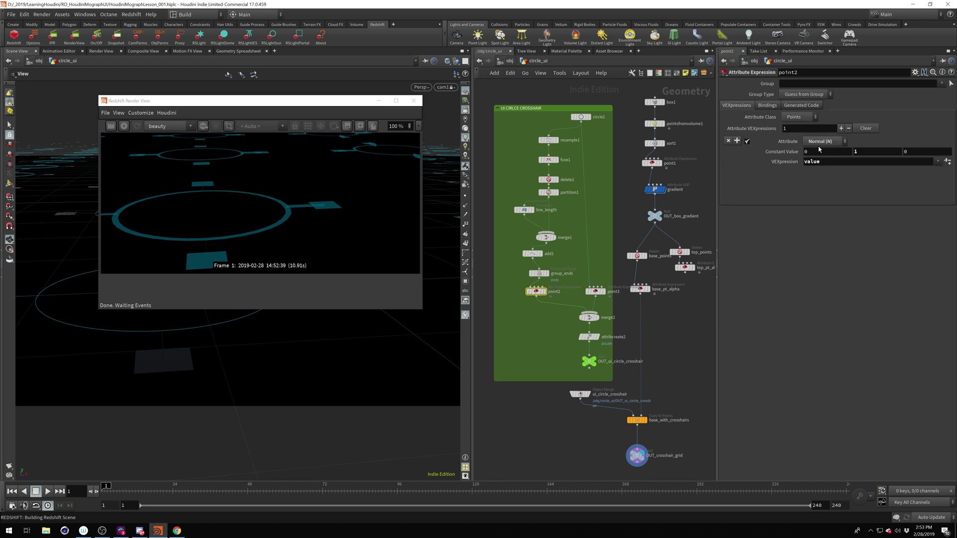
click(836, 144)
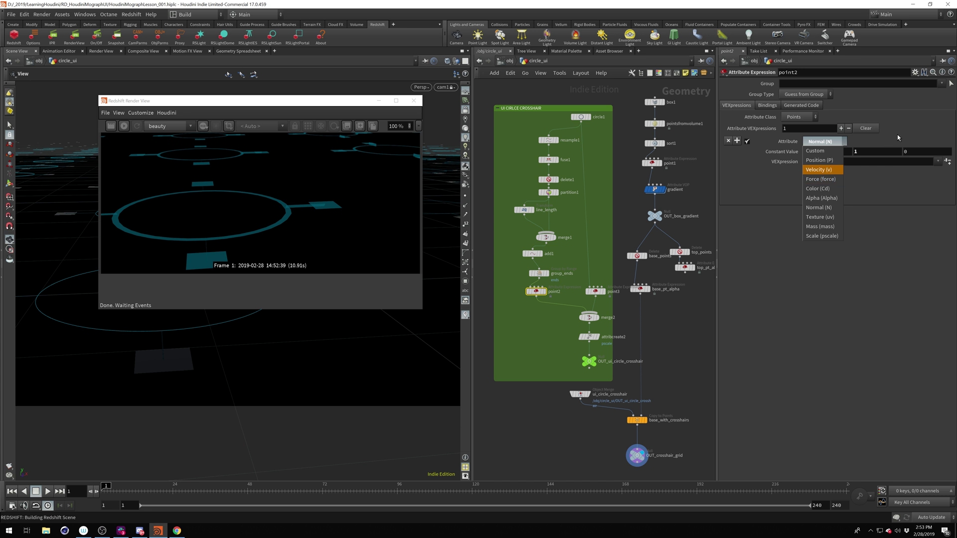
click(858, 153)
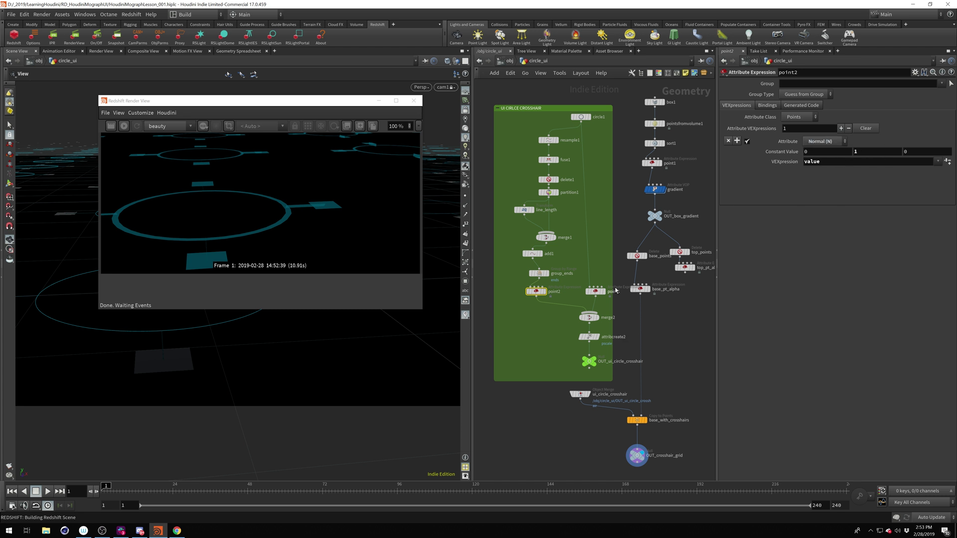
key(u)
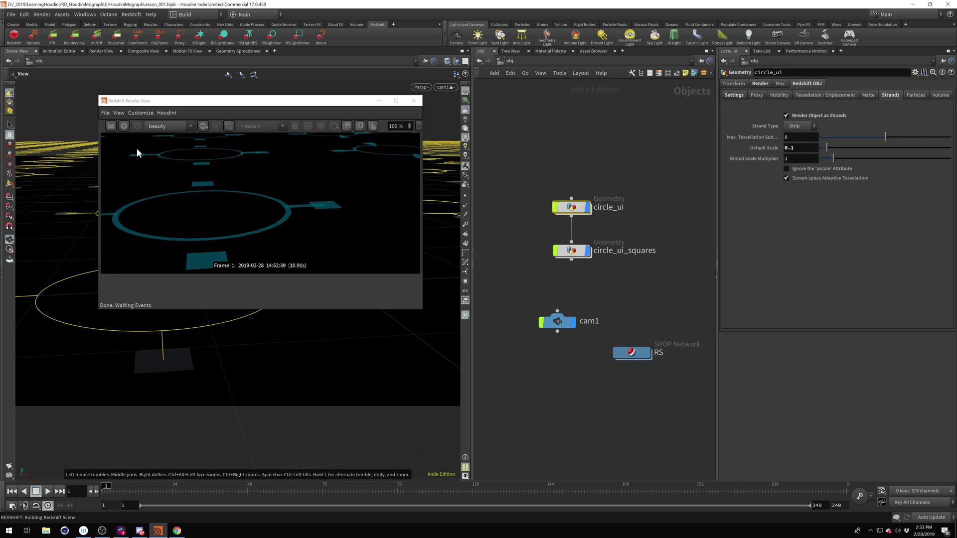
click(124, 125)
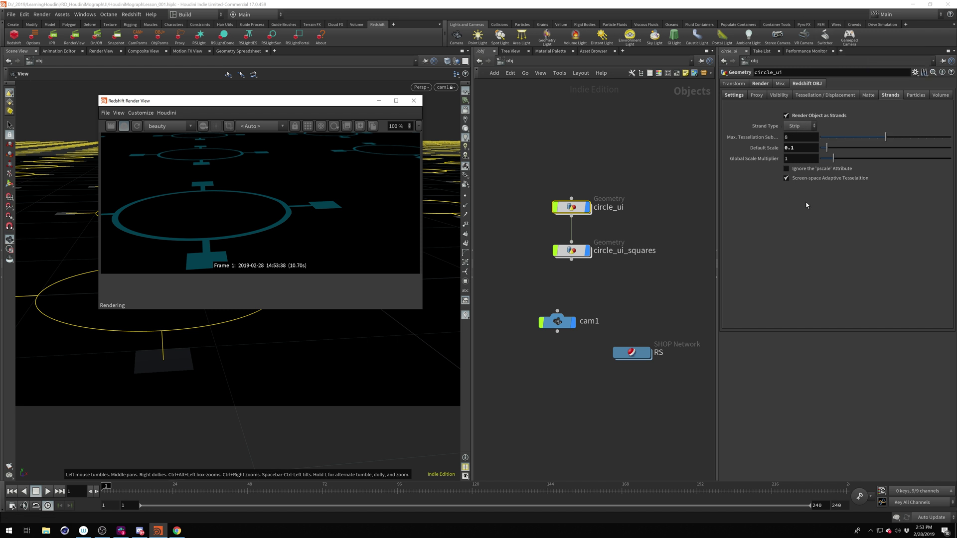
Step: Test-render circle_ui with the Cylinder strand type, and set the type back to Strip with a refreshed render
click(810, 129)
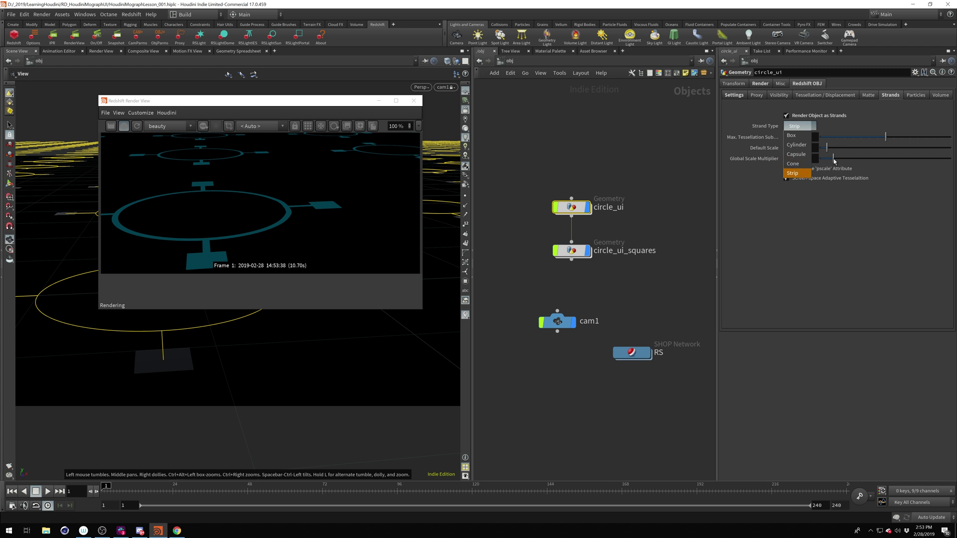
click(807, 145)
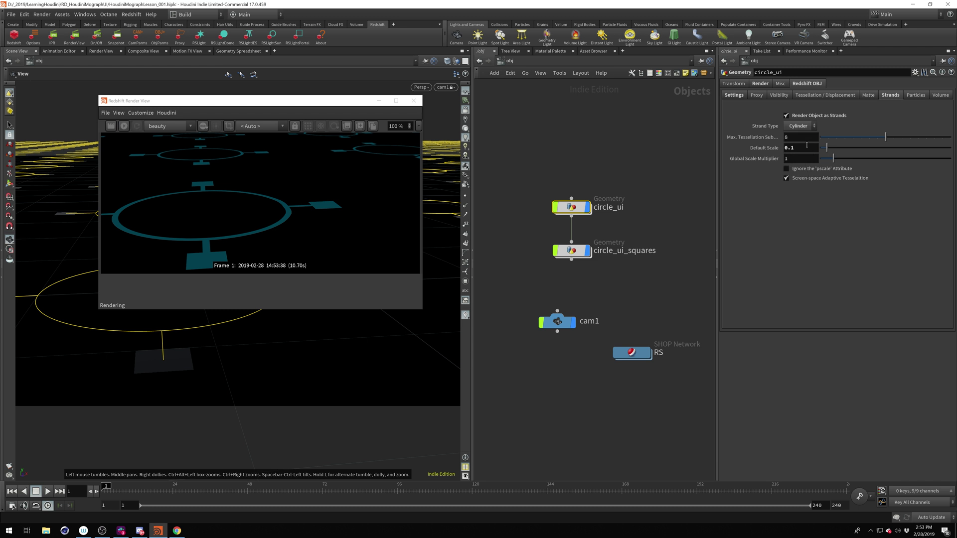
click(123, 125)
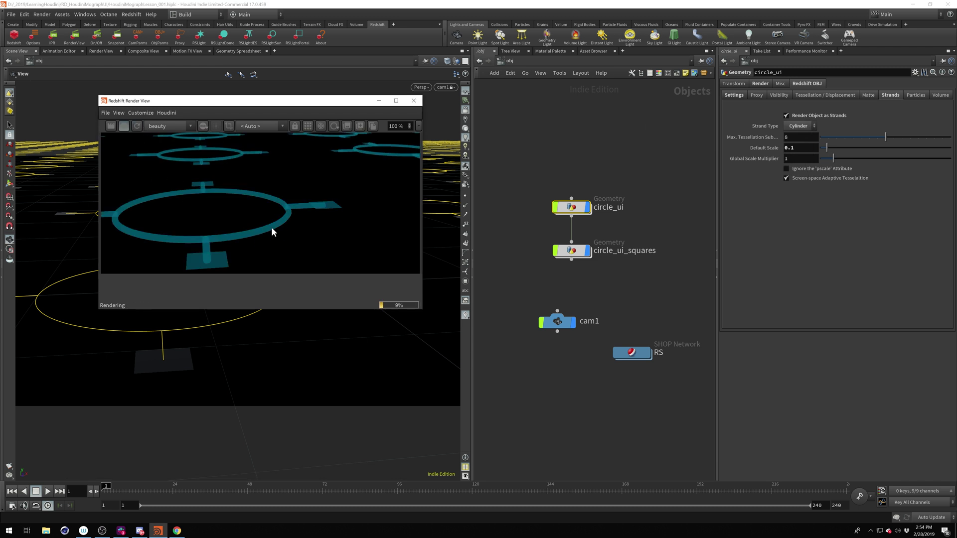
click(799, 126)
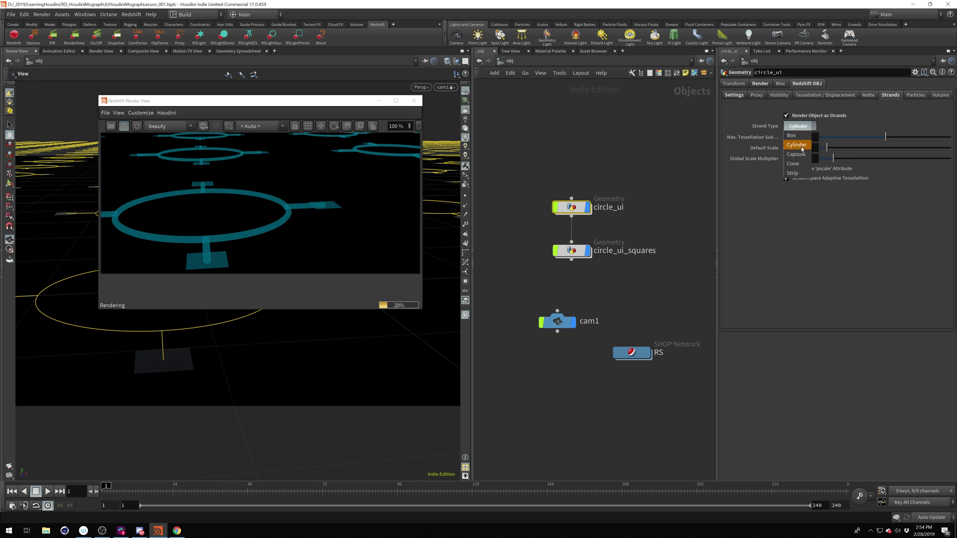
click(792, 173)
click(157, 132)
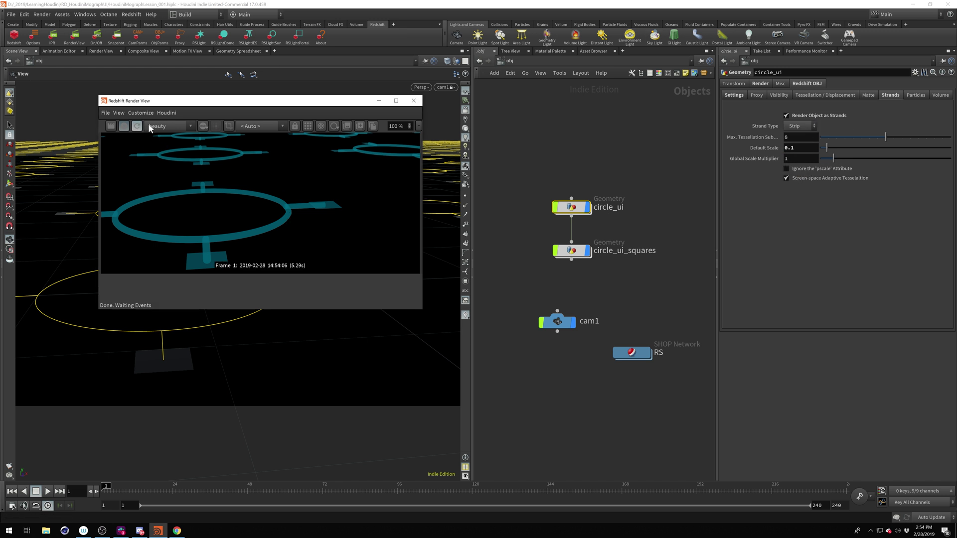
Step: Compare the thickness of the rendered strands from a distant camera view and from a close-up of one circle
drag(267, 336, 236, 363)
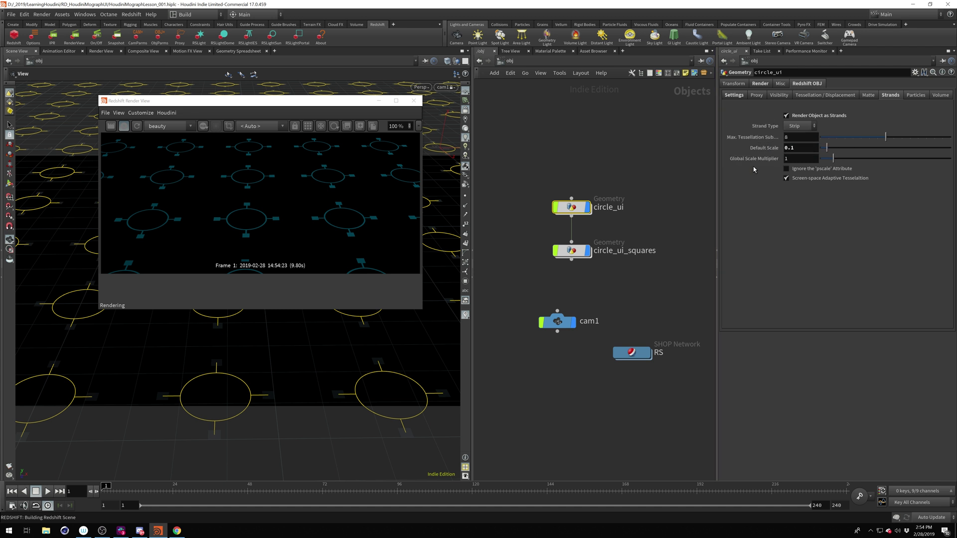
scroll(248, 365, down, 5)
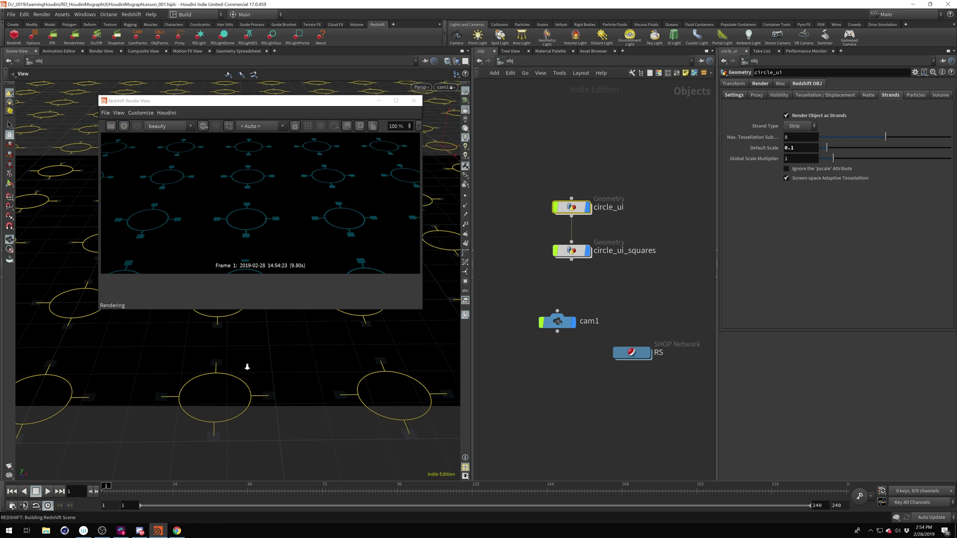
scroll(140, 424, down, 2)
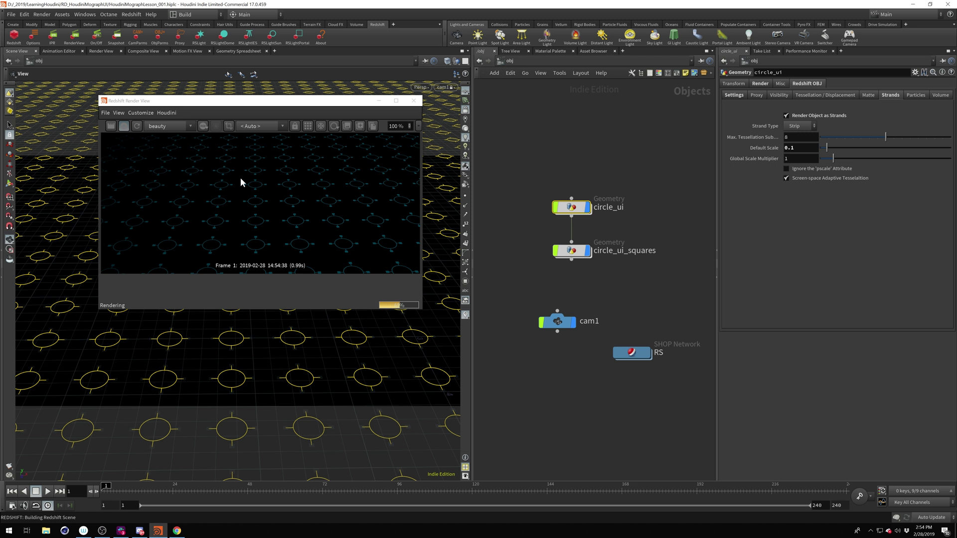
scroll(252, 367, up, 6)
scroll(241, 363, up, 5)
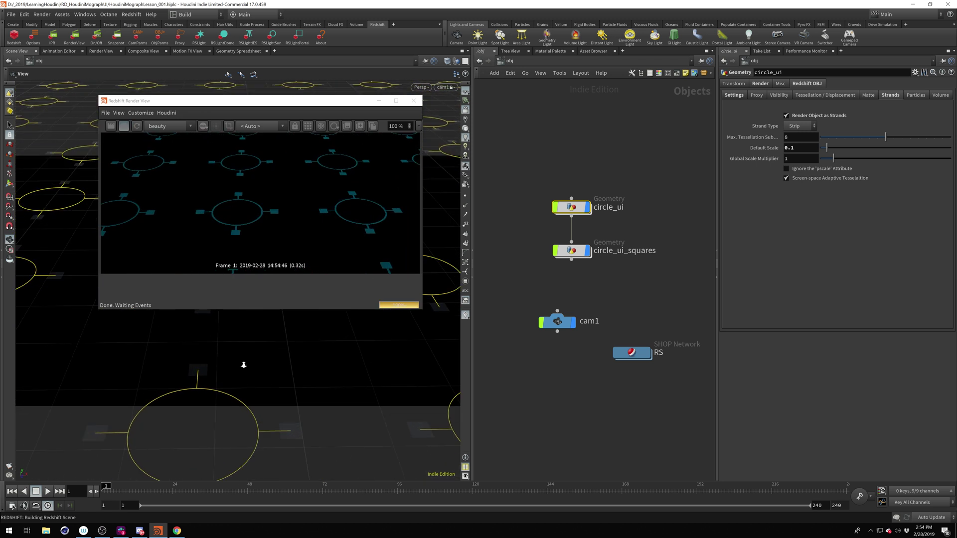
scroll(279, 374, up, 5)
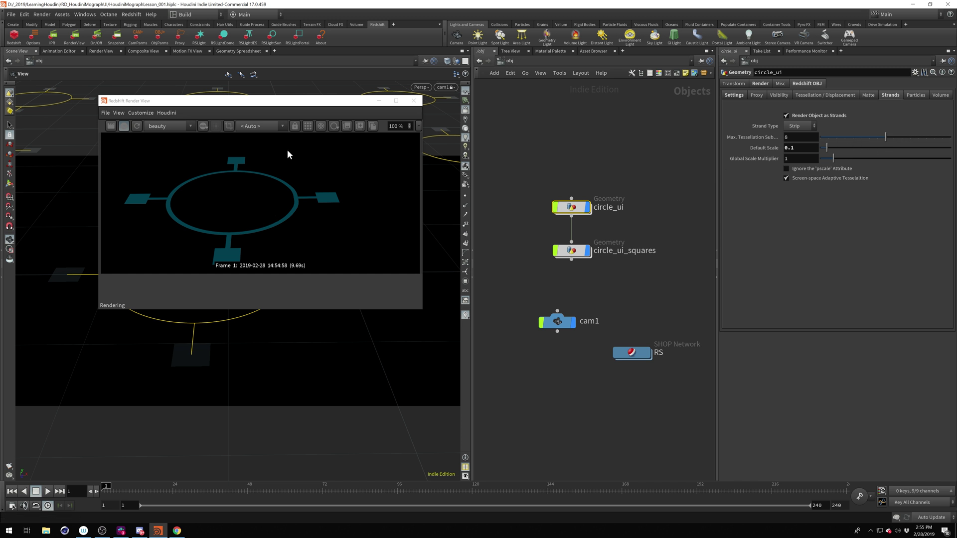
Step: Set the maximum tessellation subdivisions of circle_ui's strands to 4 and restart the interactive render
click(123, 126)
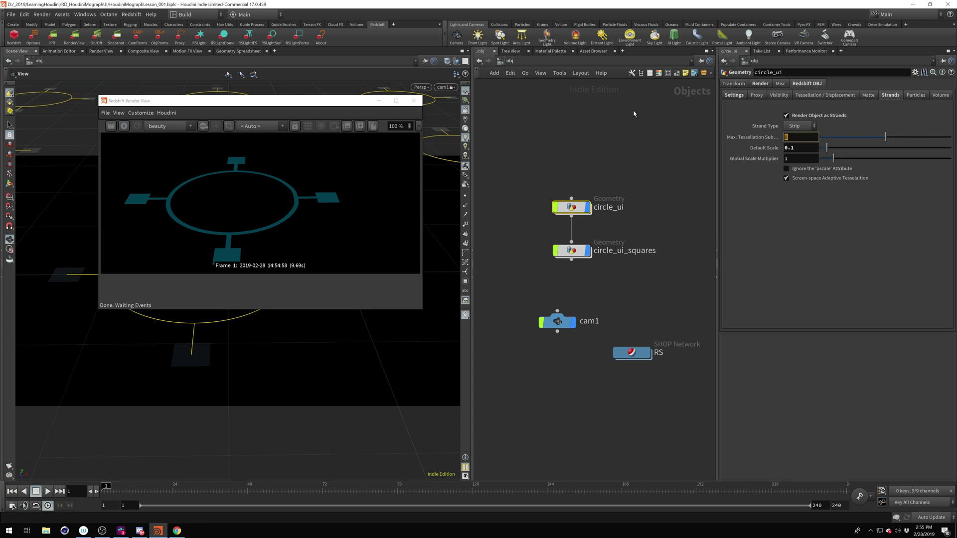
text(4)
key(Return)
click(123, 126)
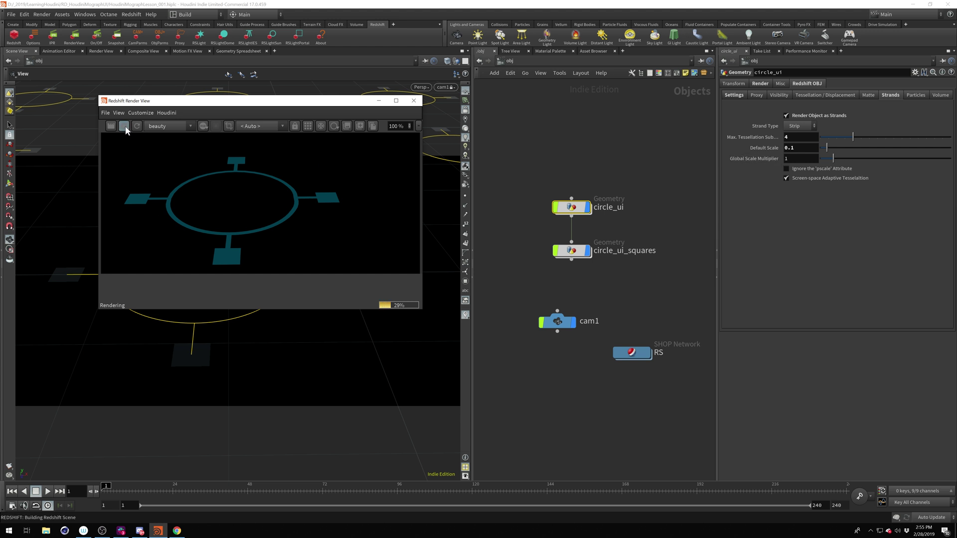
Step: Check the order and divisions of the circle1 curve inside circle_ui, and restart the interactive render from the object level
double_click(572, 209)
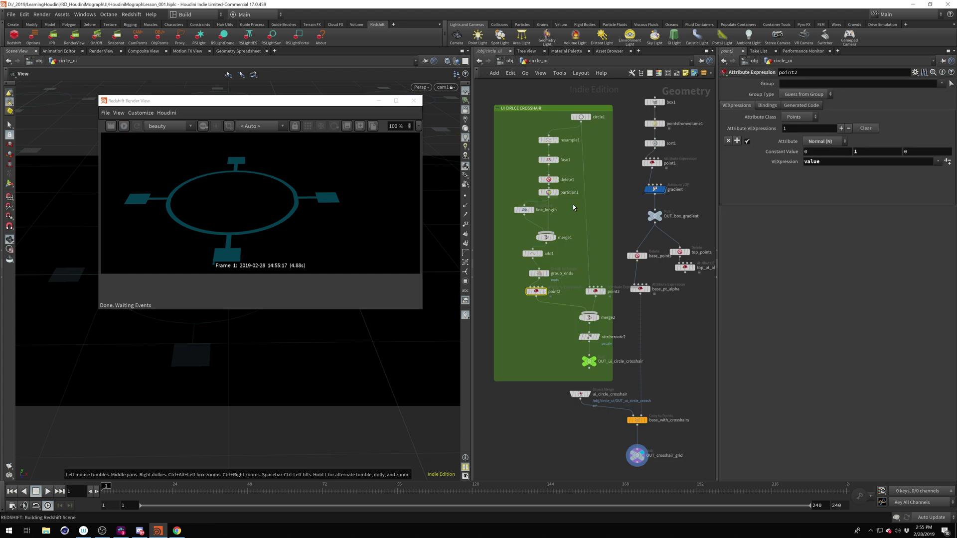
click(581, 118)
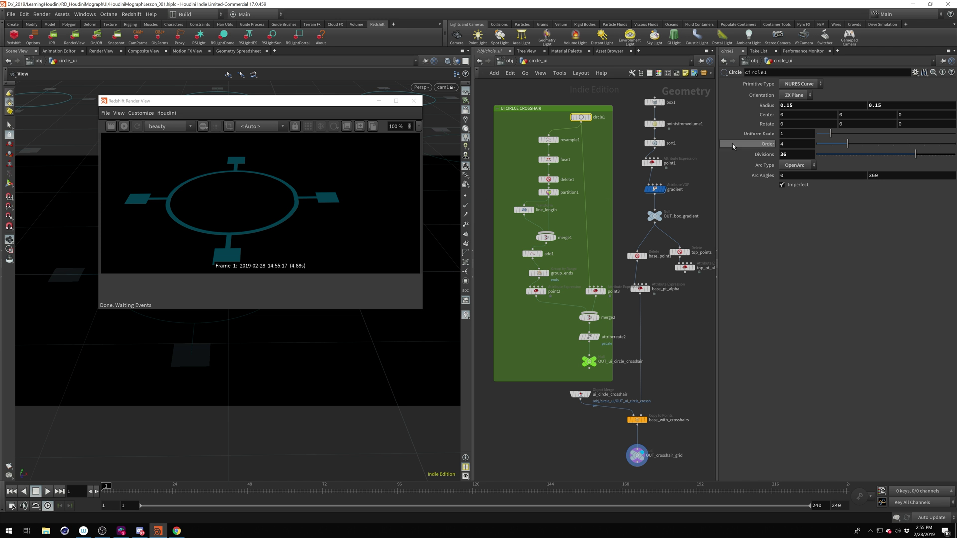
click(508, 61)
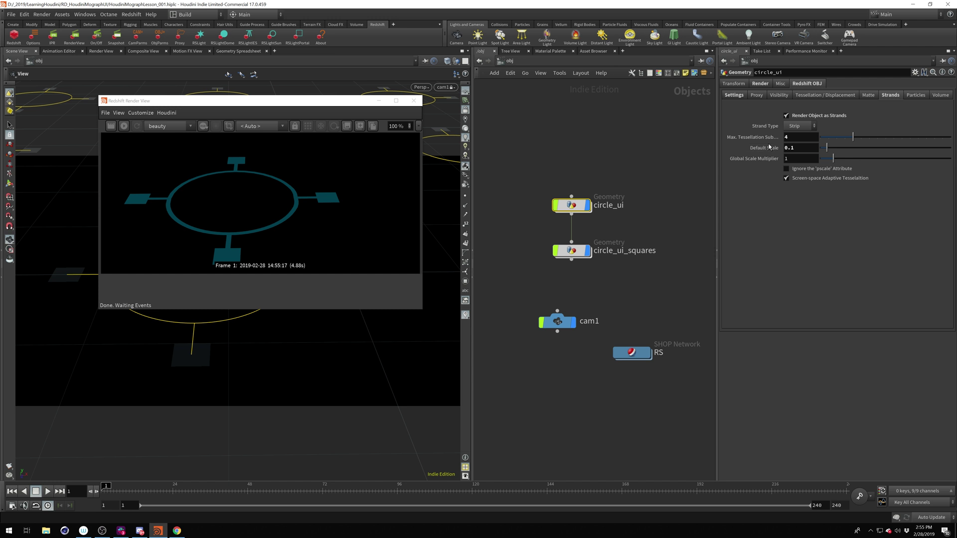
click(124, 126)
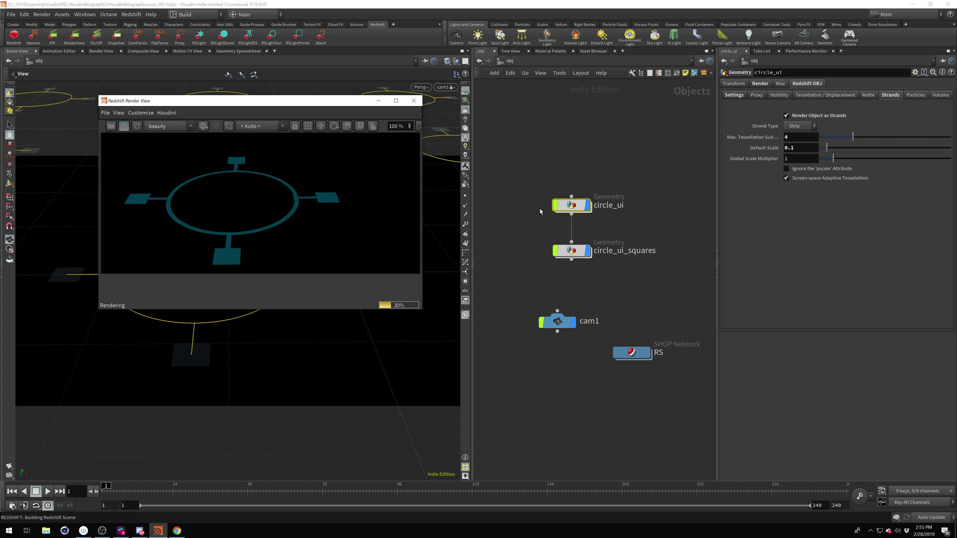
Step: Check the pscale value on the attribcreate2 node inside circle_ui, and return to the object level
double_click(572, 206)
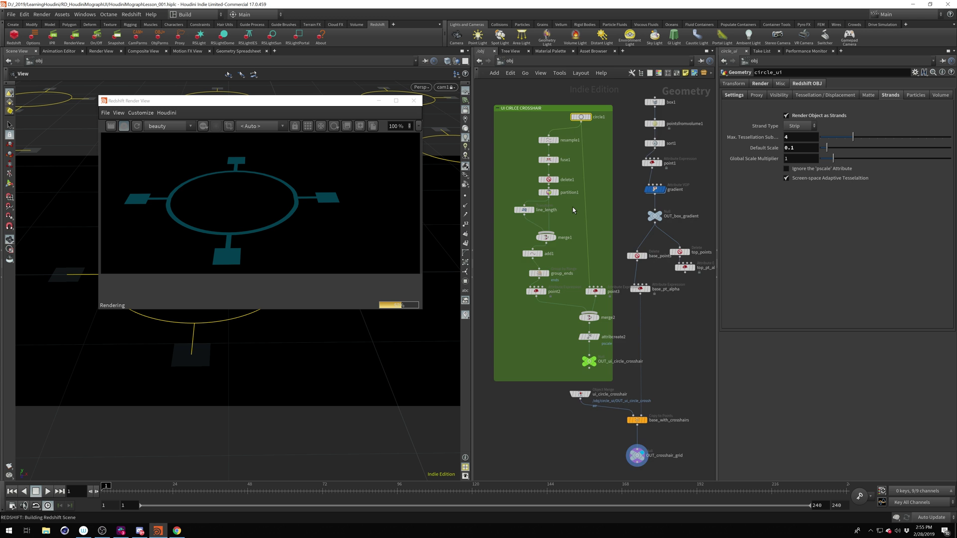
click(589, 337)
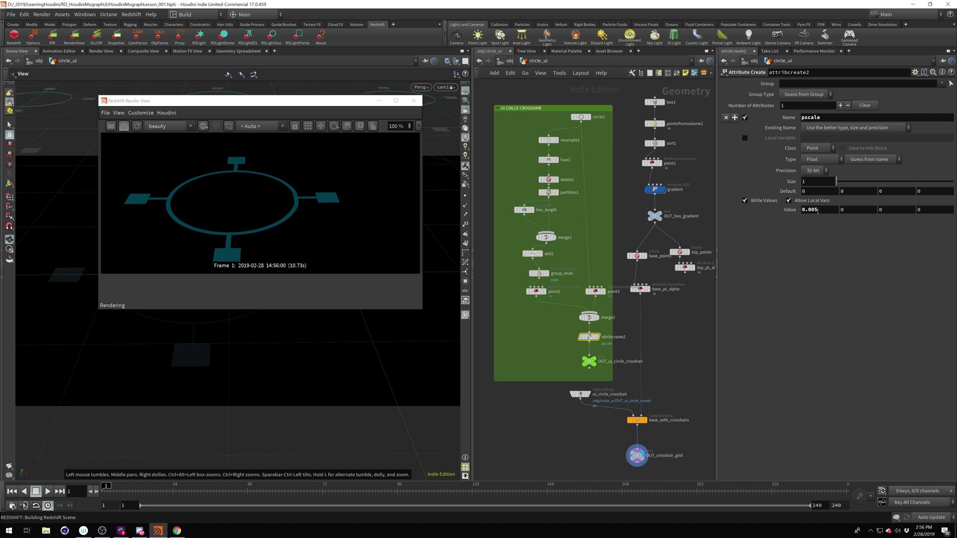
click(509, 61)
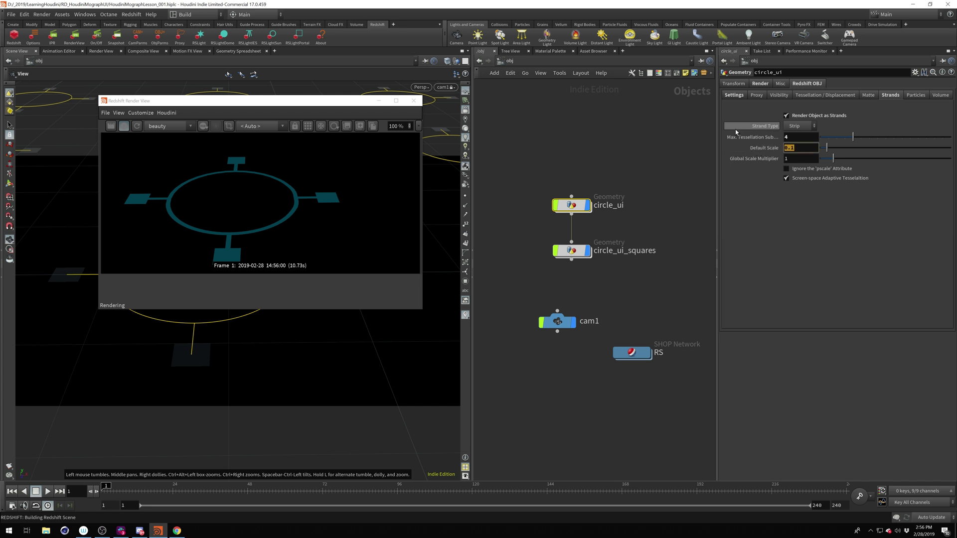
Step: Test-render circle_ui's strands with a Default Scale of 1 and of .01, and stop the interactive render
ctrl+middle_click(762, 149)
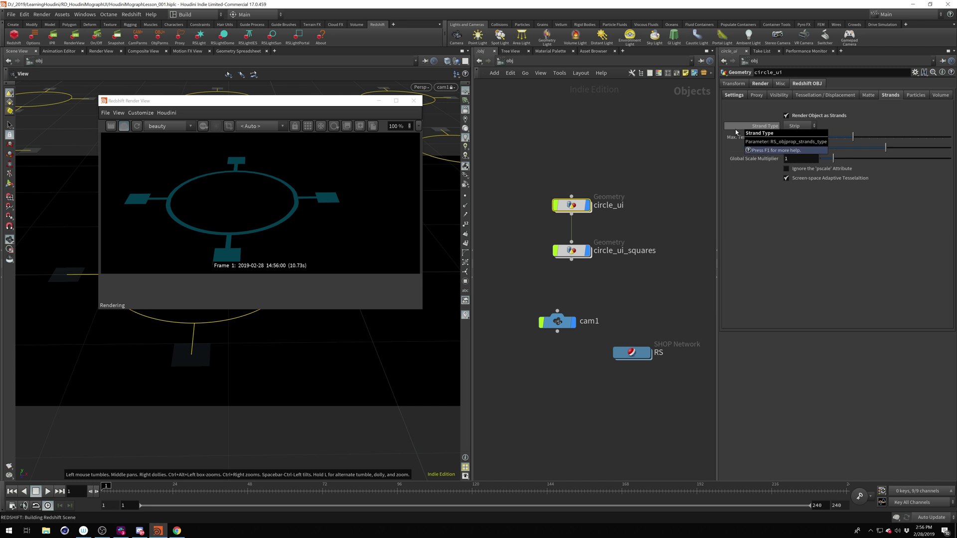
click(124, 127)
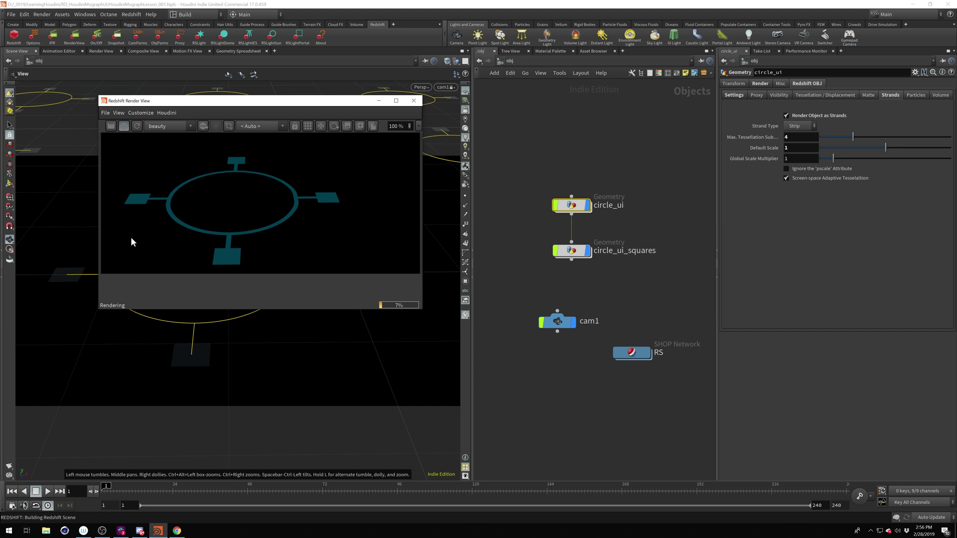
click(800, 137)
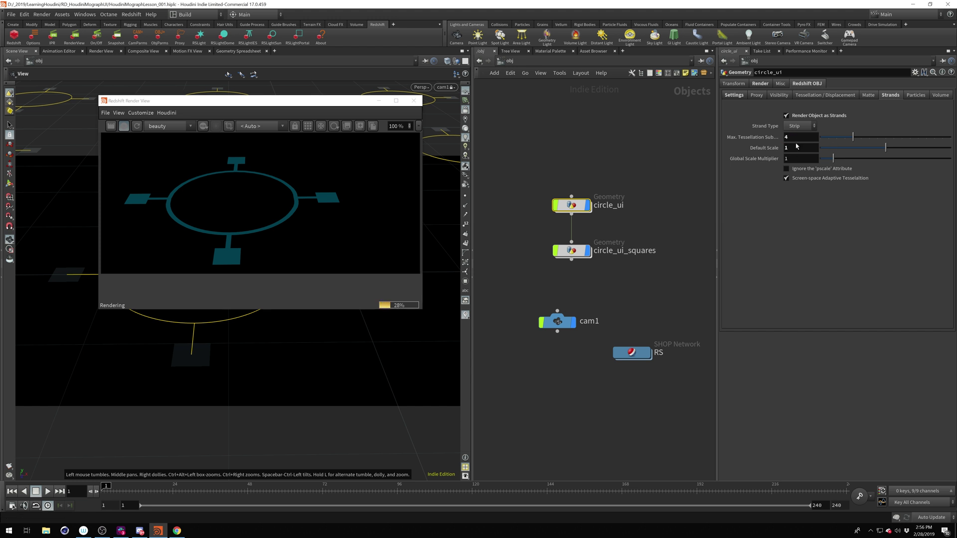
key(Tab)
text(.01)
key(Return)
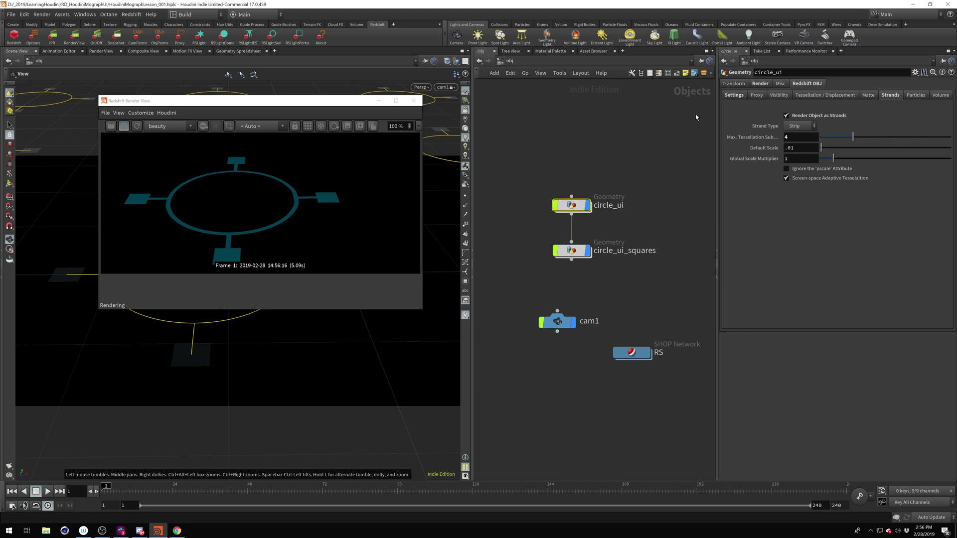
click(174, 117)
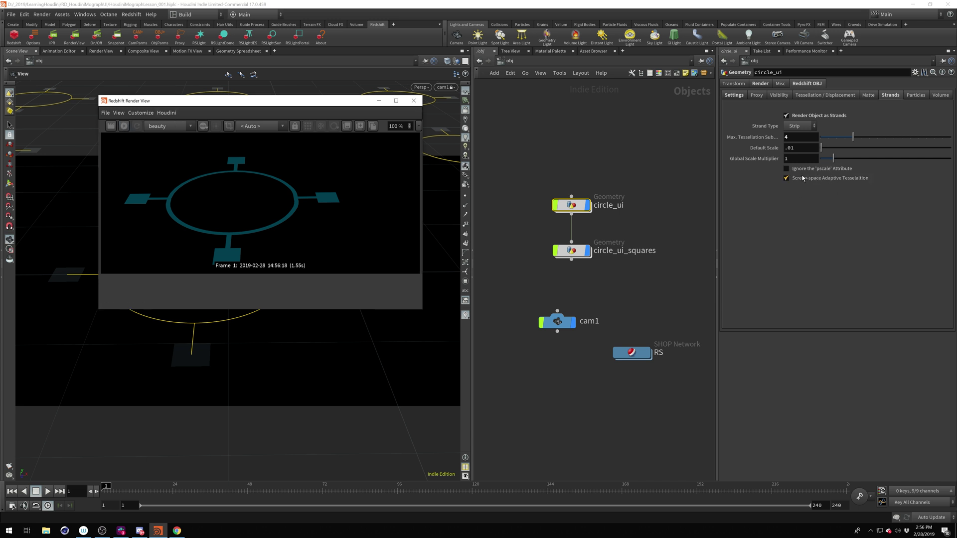
Step: Render circle_ui's strands with the pscale attribute ignored, and set the Default Scale to .1 with a refreshed render
click(787, 169)
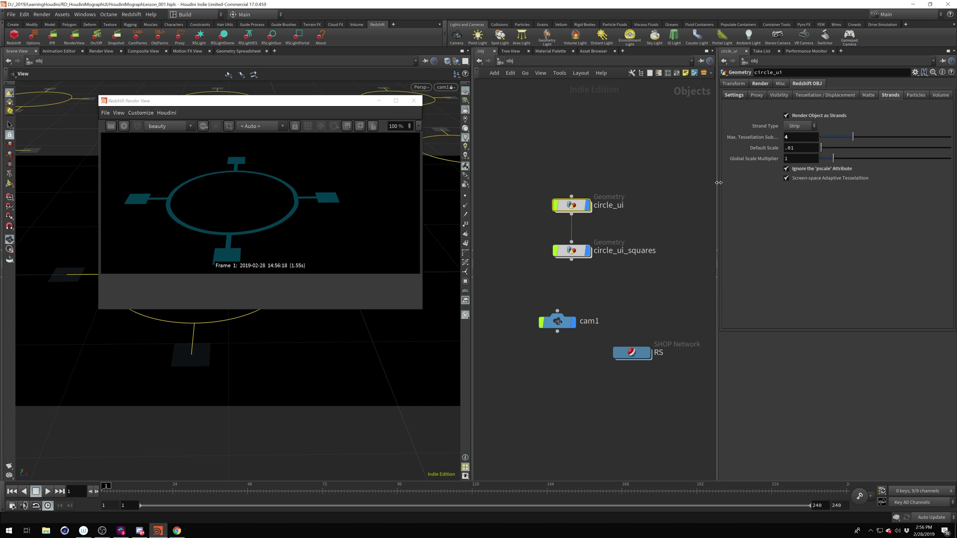
click(124, 126)
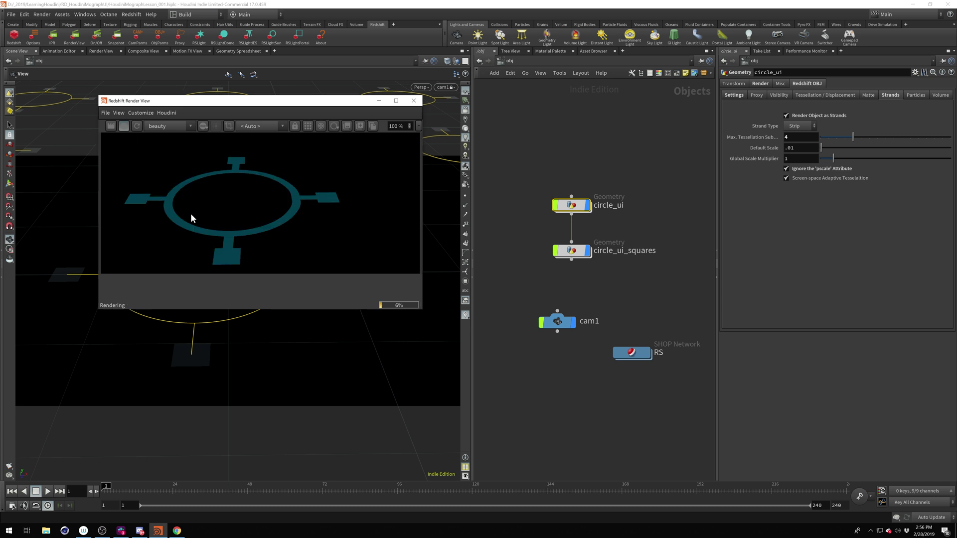
click(796, 150)
key(BackSpace)
key(BackSpace)
text(1)
key(Return)
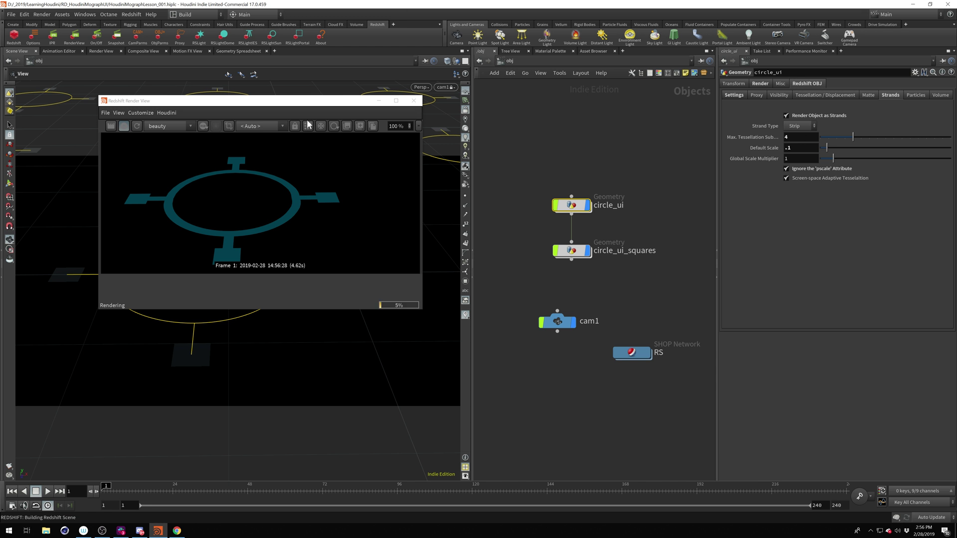
click(138, 125)
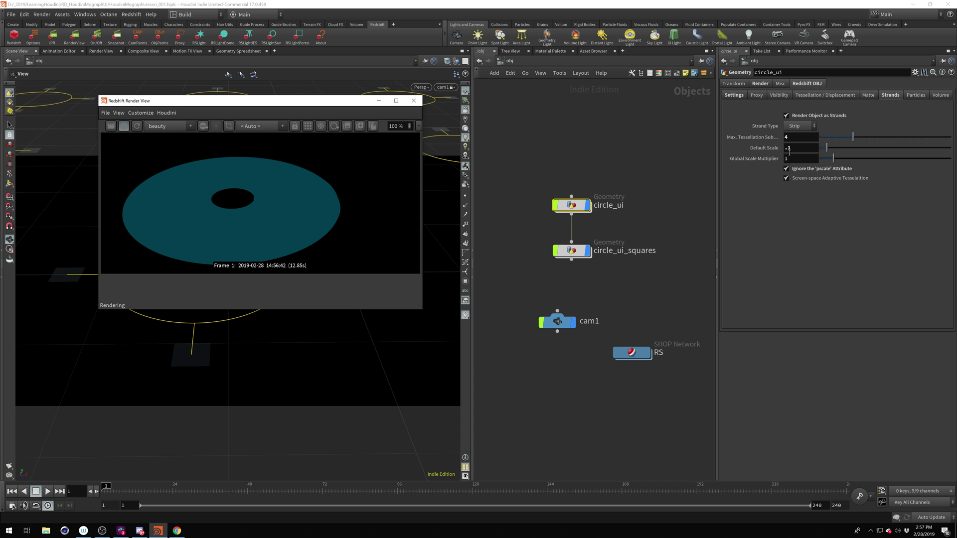
Step: Stop ignoring the pscale attribute on circle_ui, and try a Global Scale Multiplier of 1.25 before resetting it to its default of 1
click(786, 169)
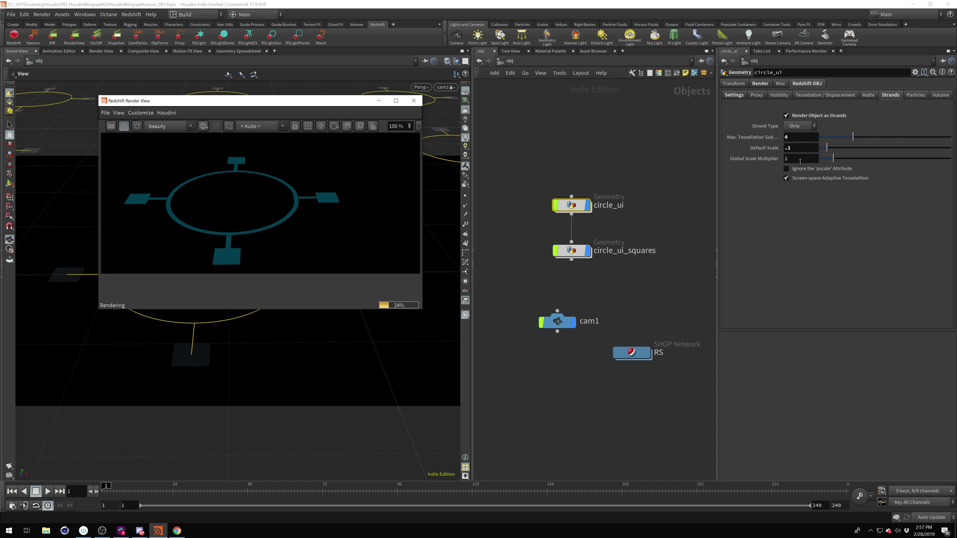
double_click(800, 161)
text(1.25)
key(Return)
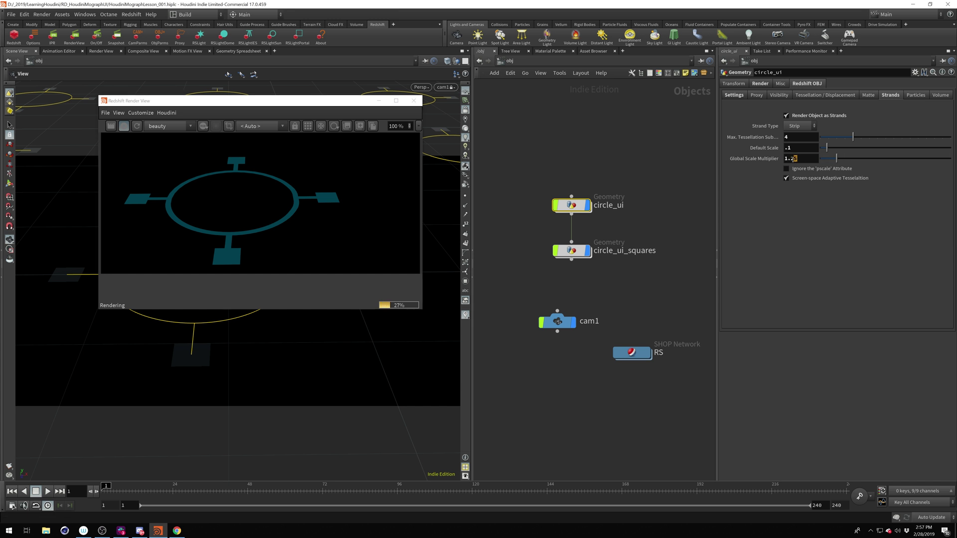
ctrl+middle_click(799, 159)
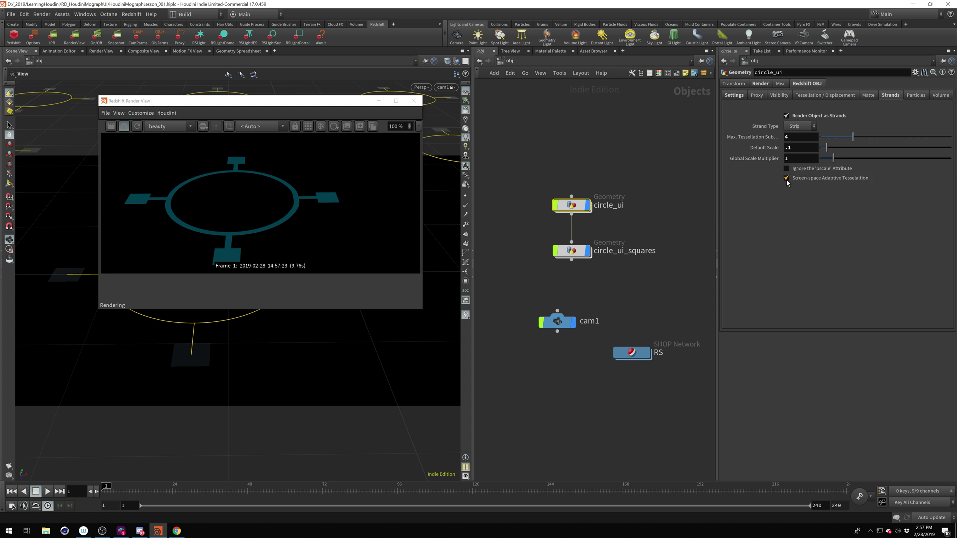
Step: Test-render circle_ui without Screen-space Adaptive Tessellation, and turn the option back on with a refreshed render
click(136, 126)
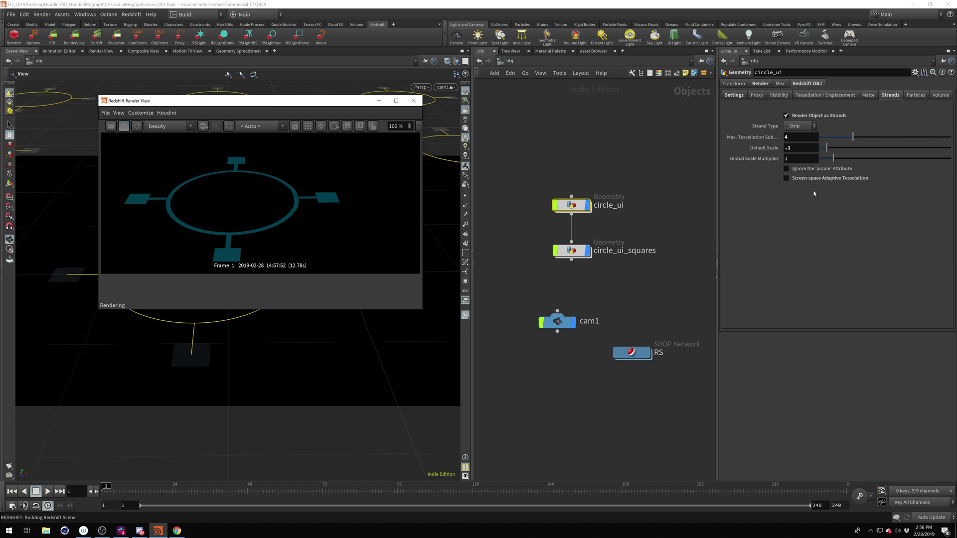
click(787, 178)
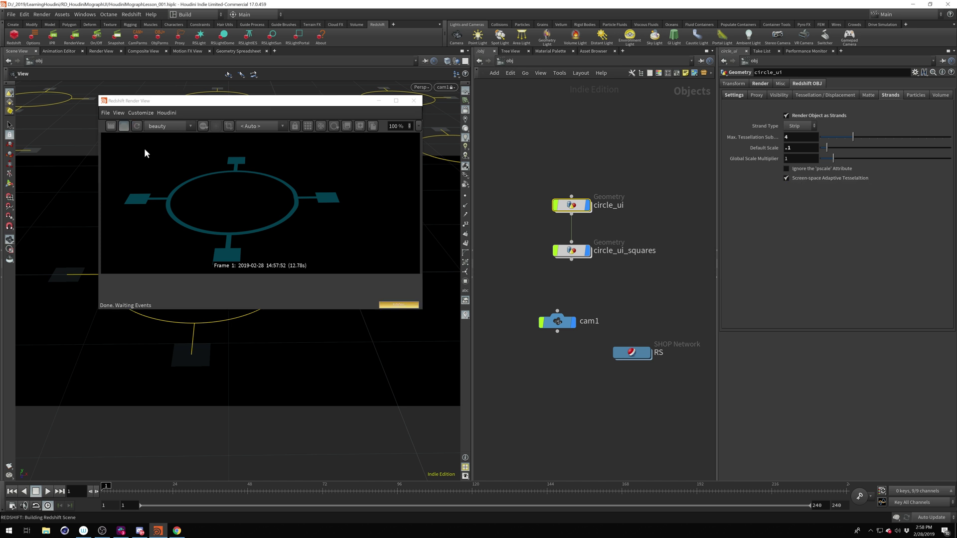
click(141, 125)
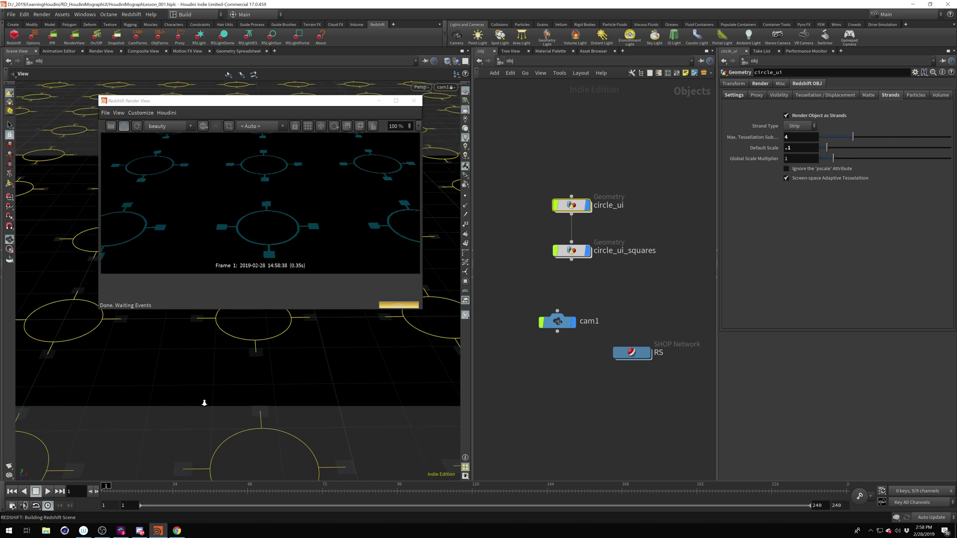
Step: Check the rendered strands from a distant camera view, and look over the crosshair copy network inside circle_ui
drag(204, 403, 299, 333)
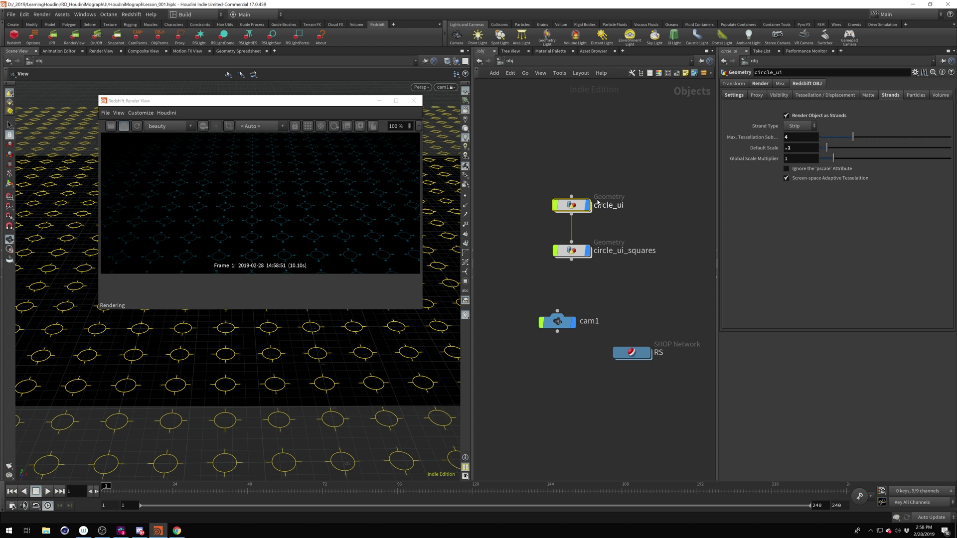
mouse_move(573, 208)
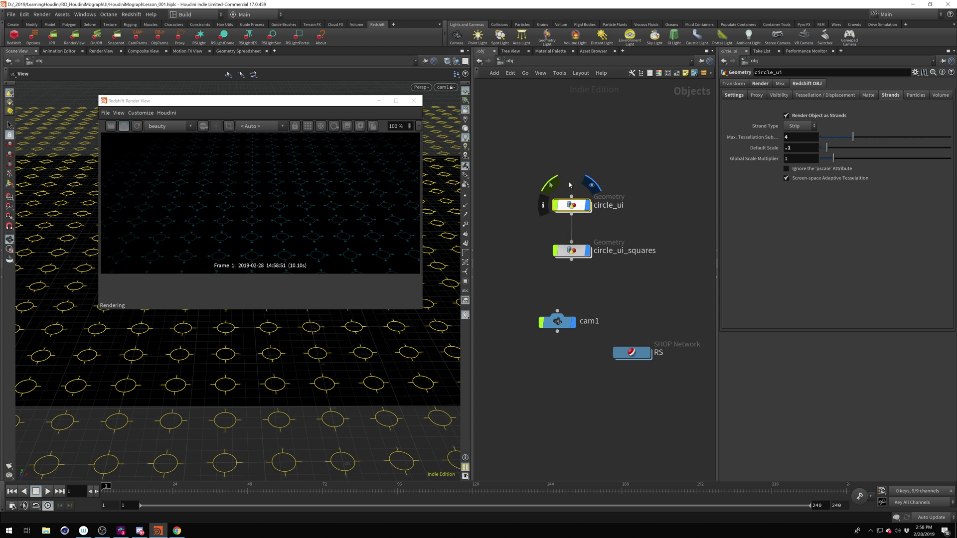
double_click(580, 213)
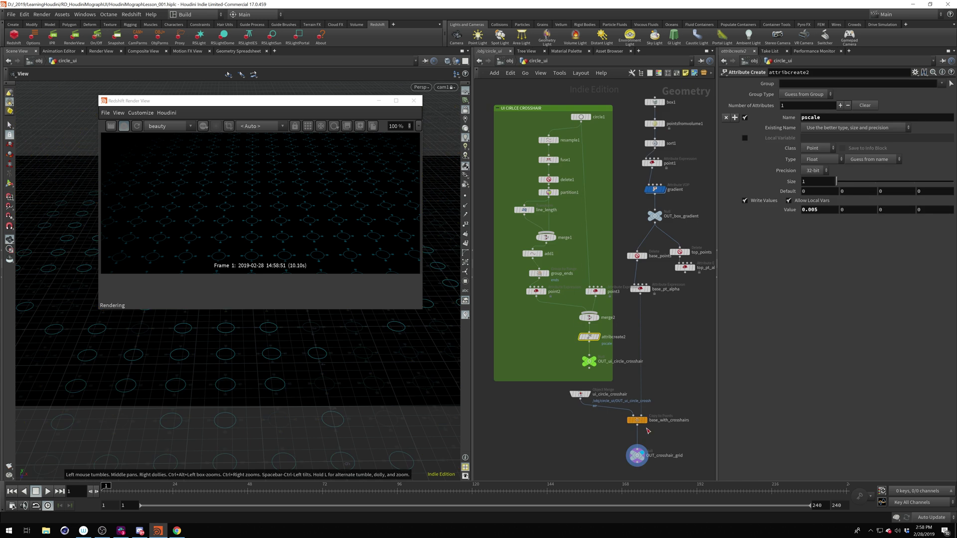
middle_drag(647, 328, 643, 322)
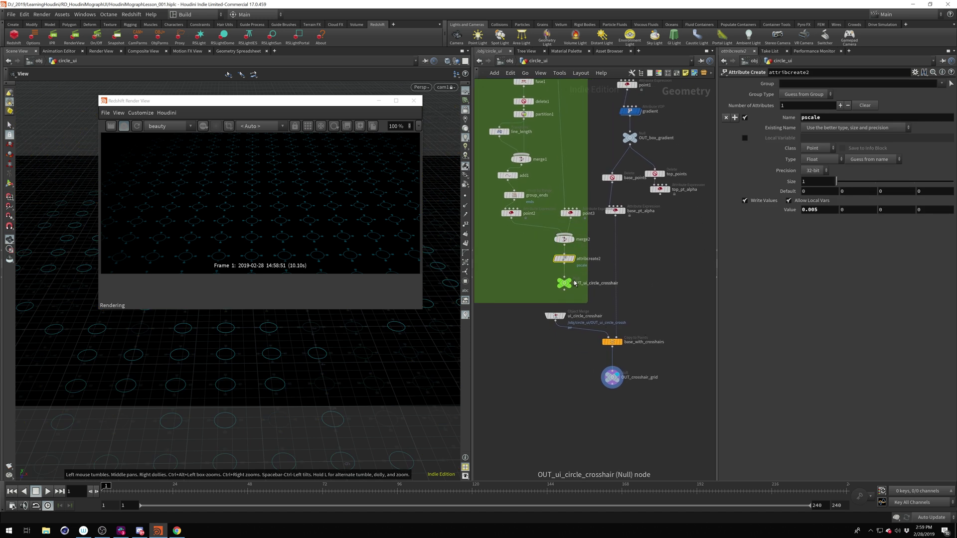
mouse_move(618, 348)
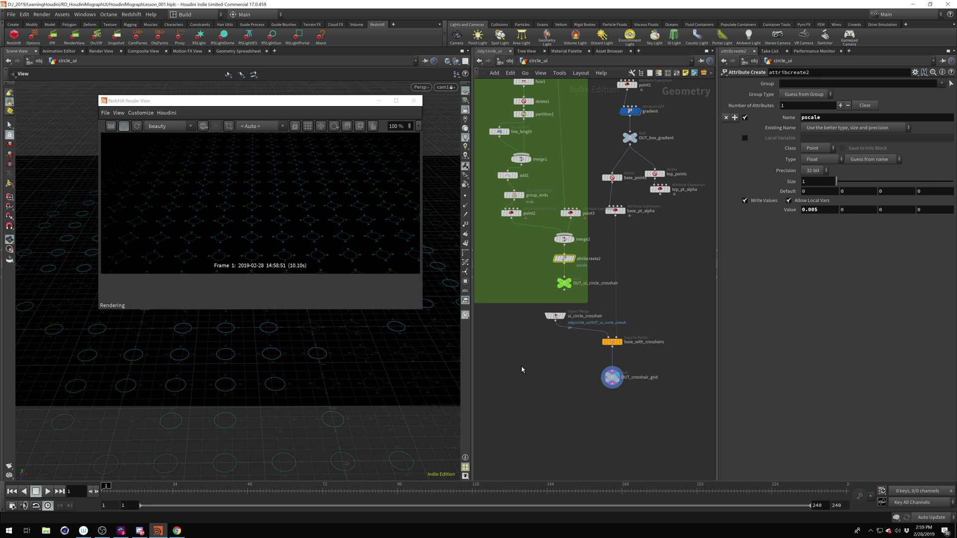
key(u)
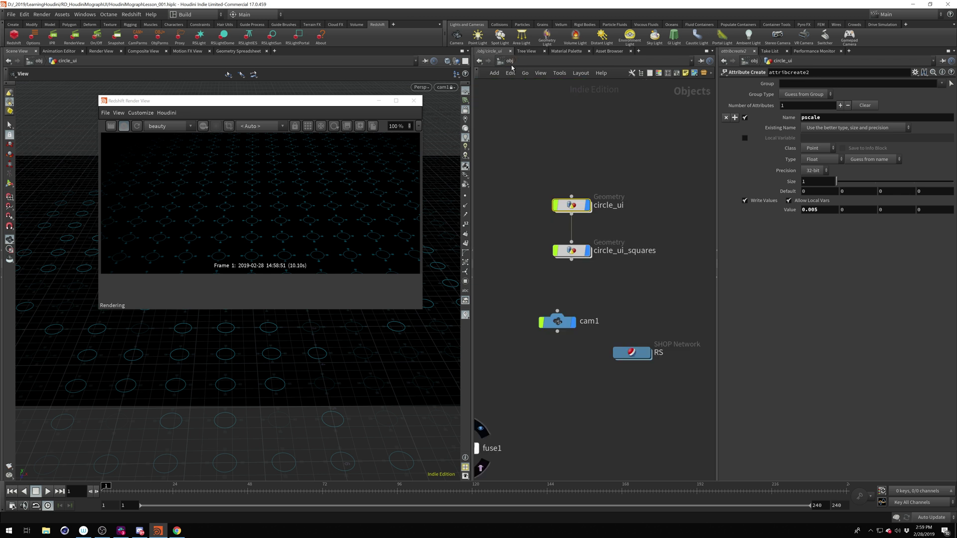
Step: Turn on Render Object as Strands for circle_ui_squares, and restart the interactive render with a closer camera view
click(582, 255)
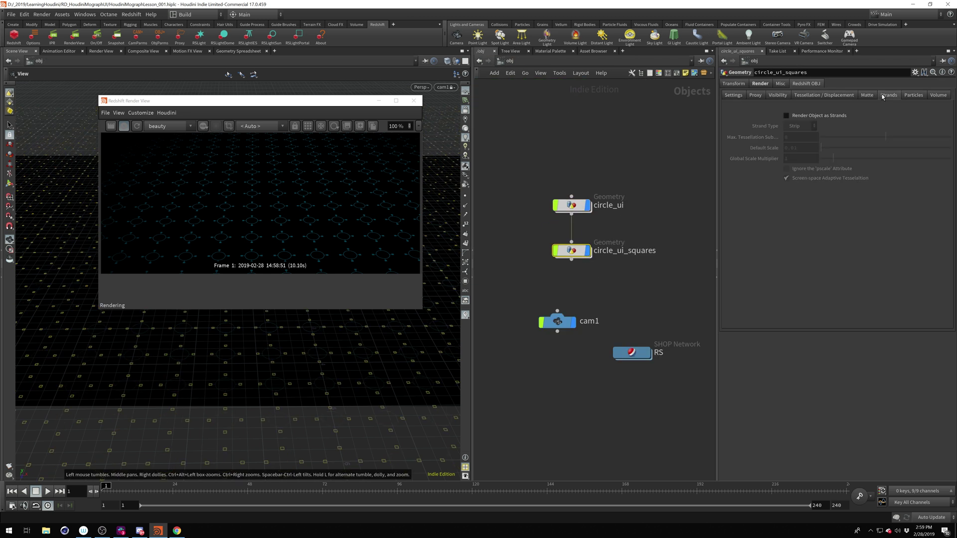
click(124, 126)
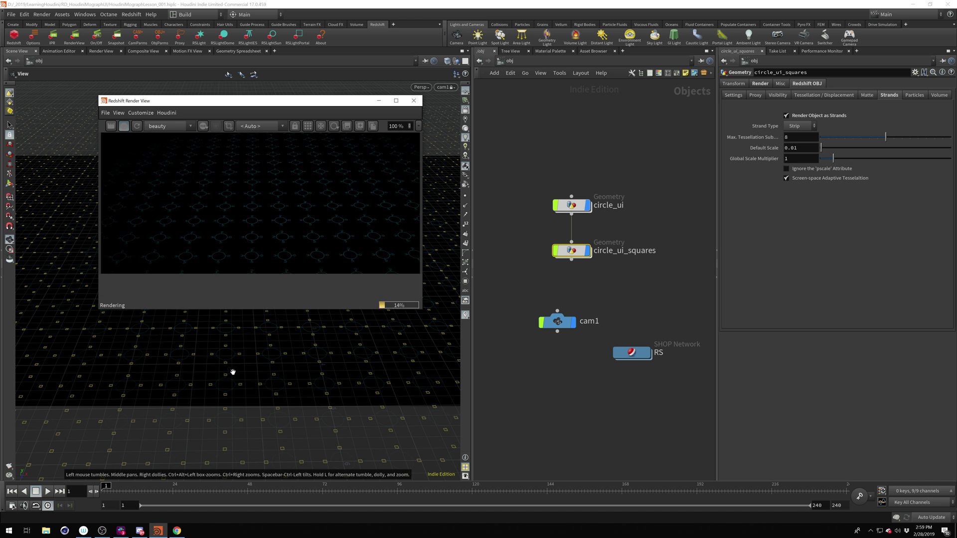
right_drag(231, 373, 299, 232)
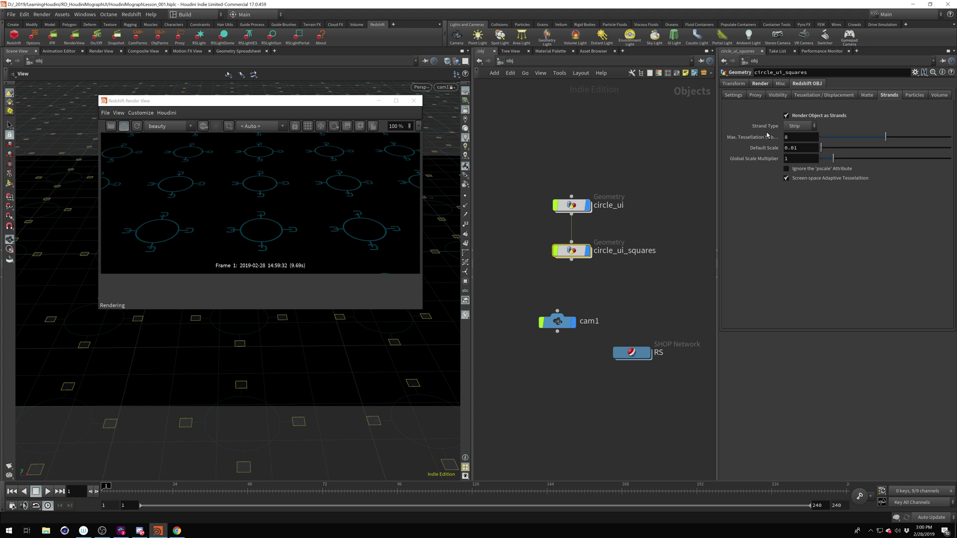
Step: Look over the Redshift particle and volume rendering settings of circle_ui_squares
click(914, 95)
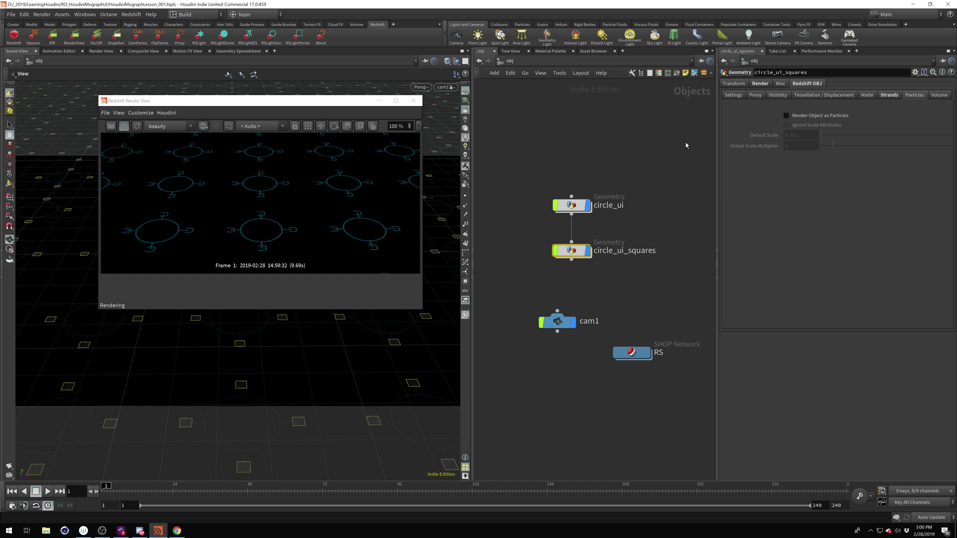
click(940, 95)
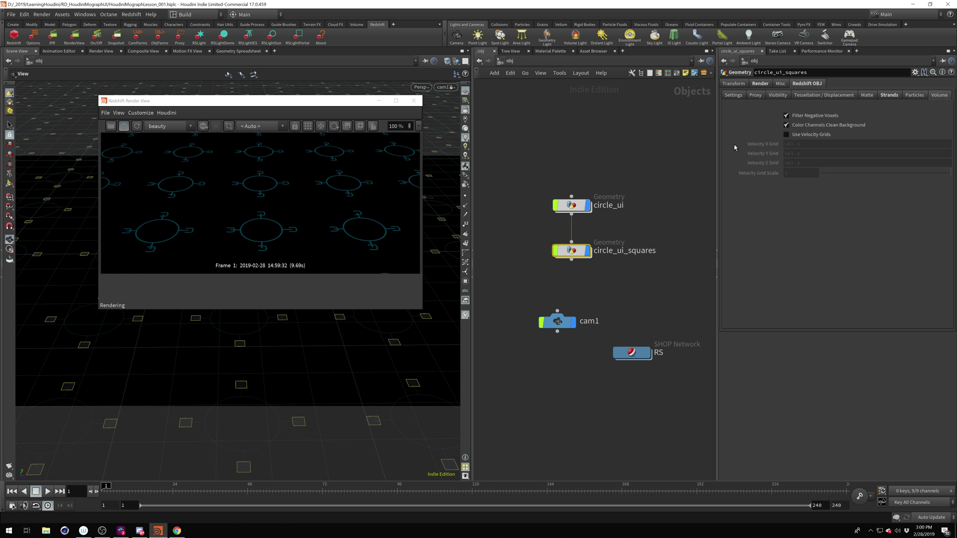
click(913, 95)
click(940, 95)
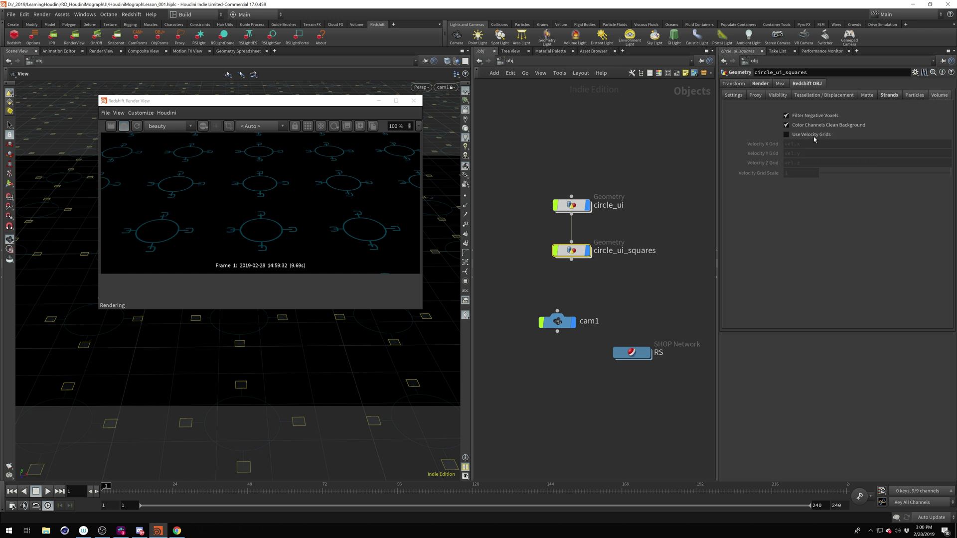